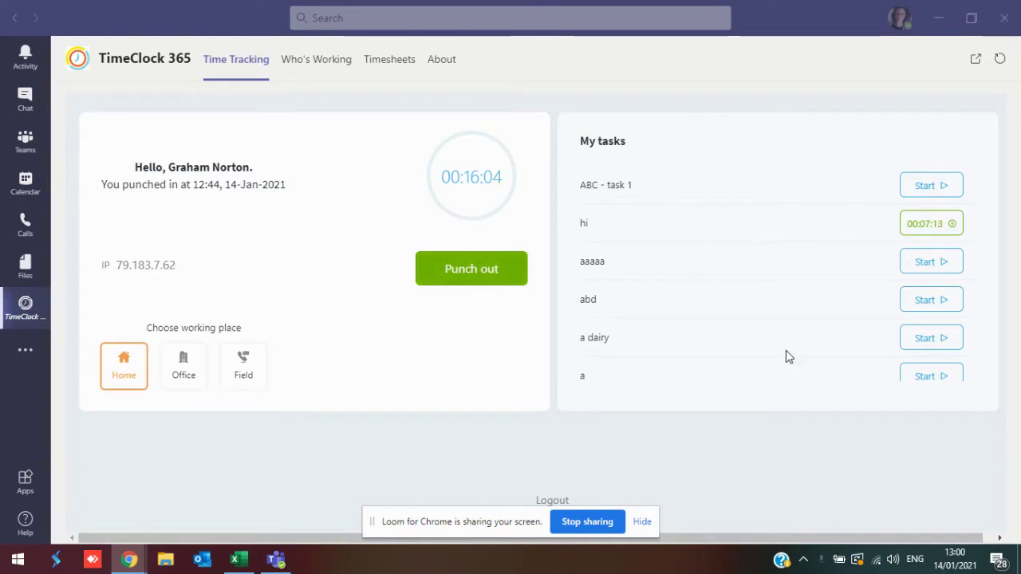
- Check Who's Working in the Teams TimeClock tab, then minimise Teams to reveal the browser login
{"action": "left_click", "coordinate": [926, 229]}
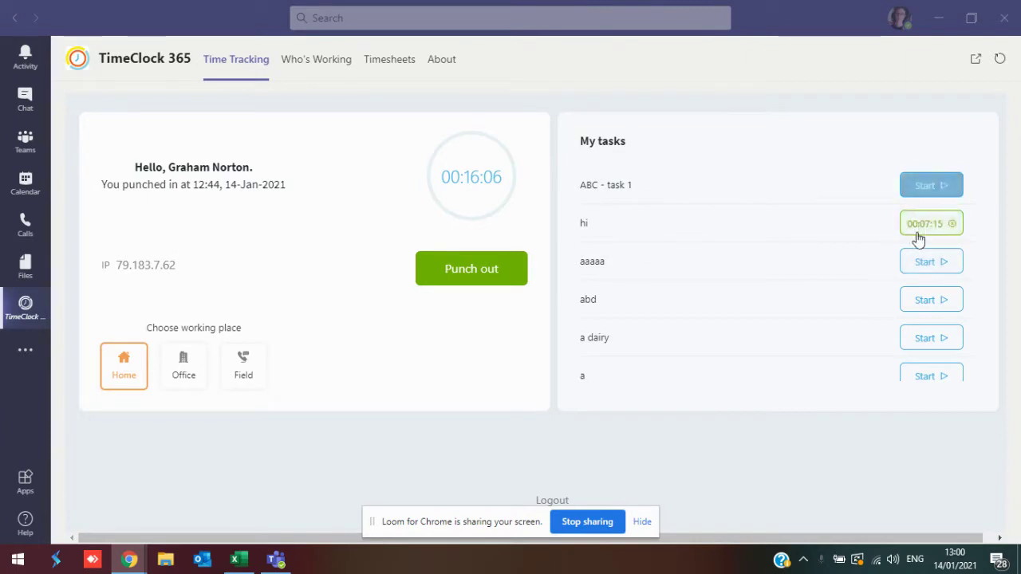
{"action": "left_click", "coordinate": [292, 60]}
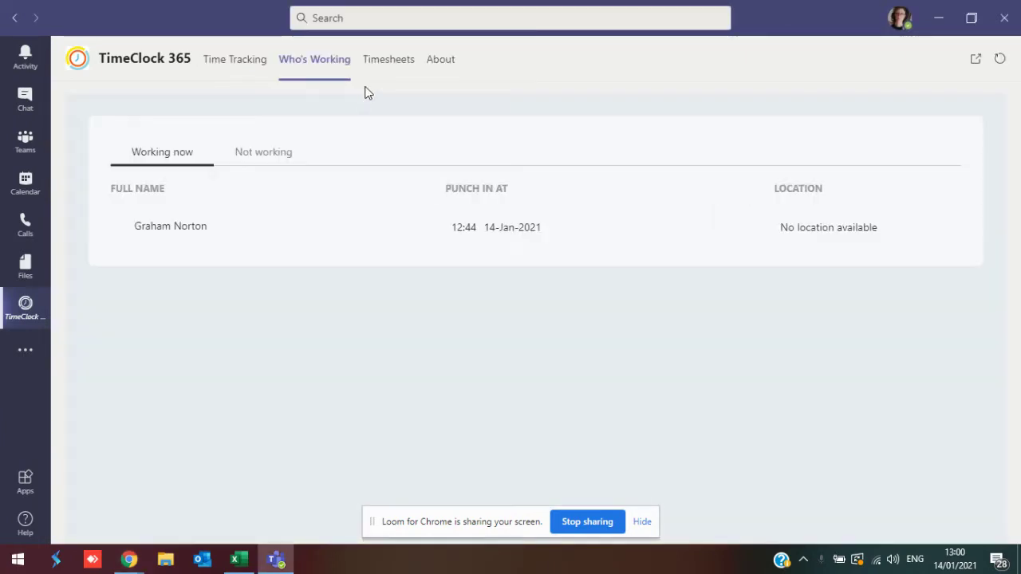
{"action": "left_click", "coordinate": [942, 20]}
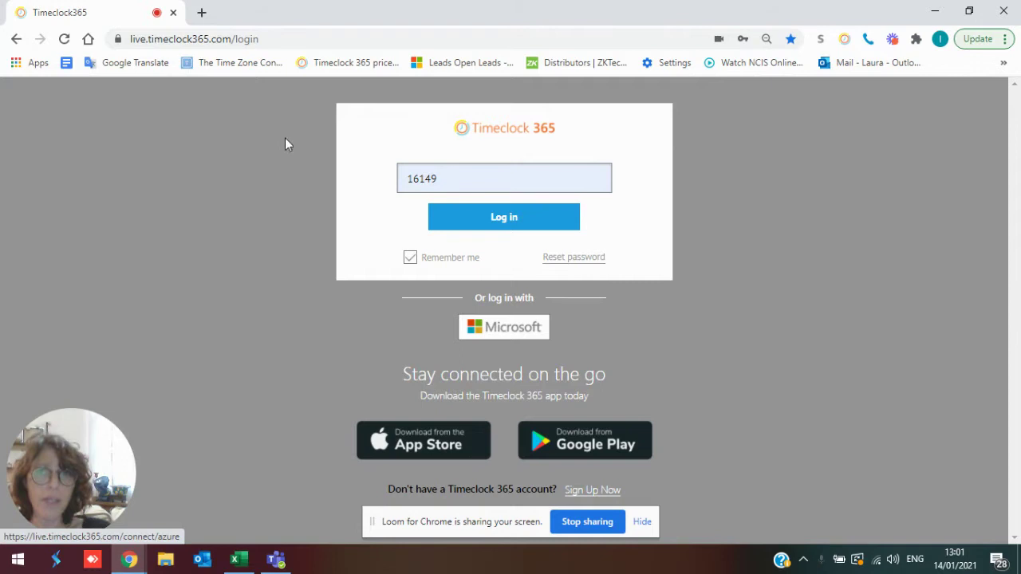
- Log in to Timeclock 365 with the saved user ID and password
{"action": "left_click", "coordinate": [470, 182]}
{"action": "left_click", "coordinate": [470, 217]}
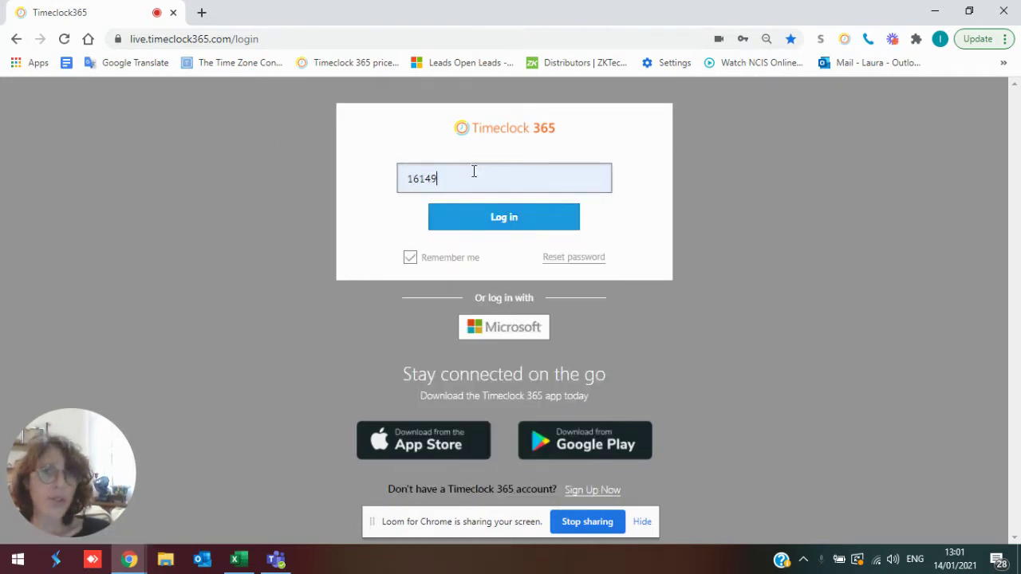
{"action": "left_click", "coordinate": [479, 224]}
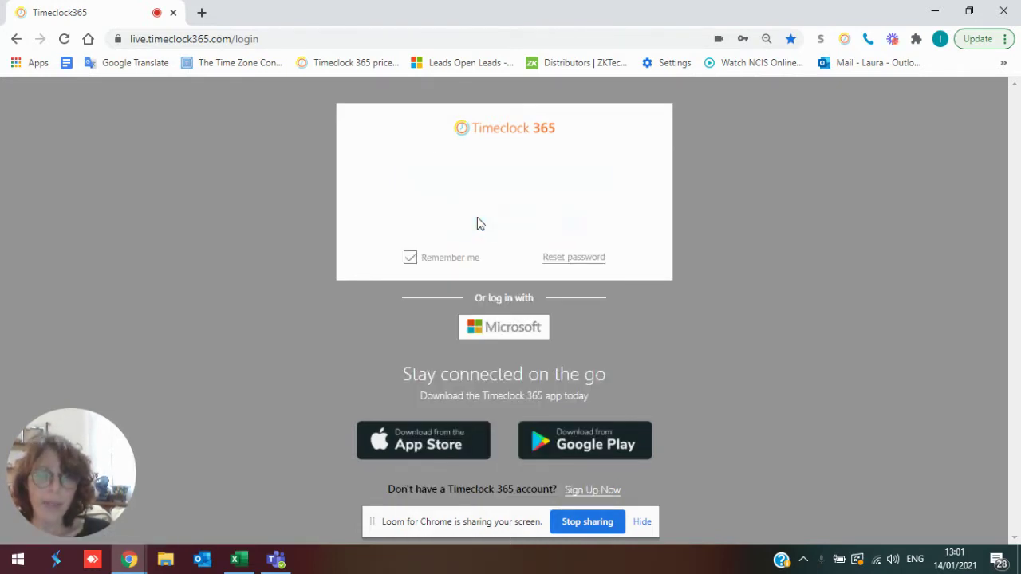
{"action": "left_click", "coordinate": [478, 221]}
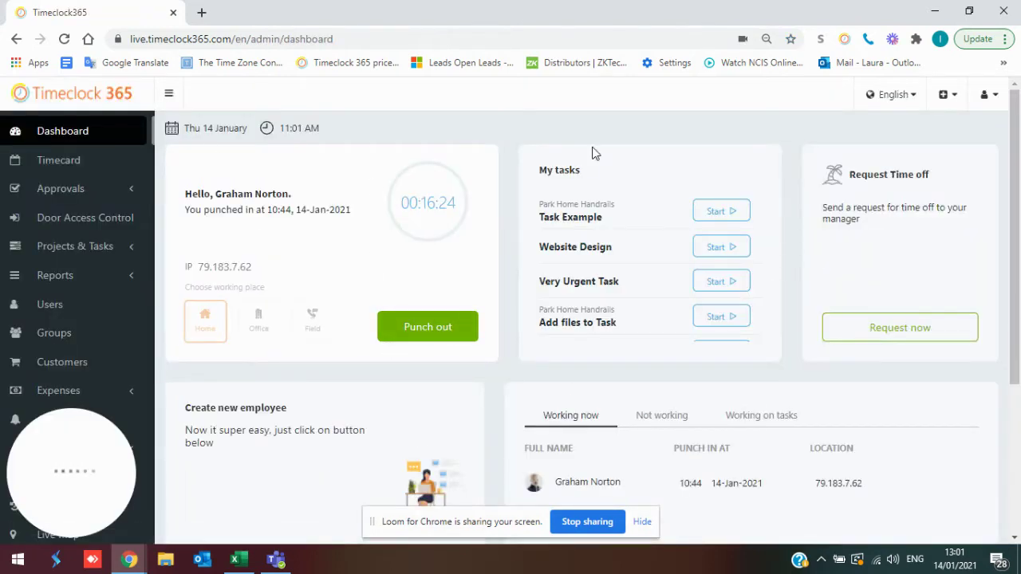
- Glance at the English language list and the Timeclock extension popup, changing nothing
{"action": "left_click", "coordinate": [900, 103]}
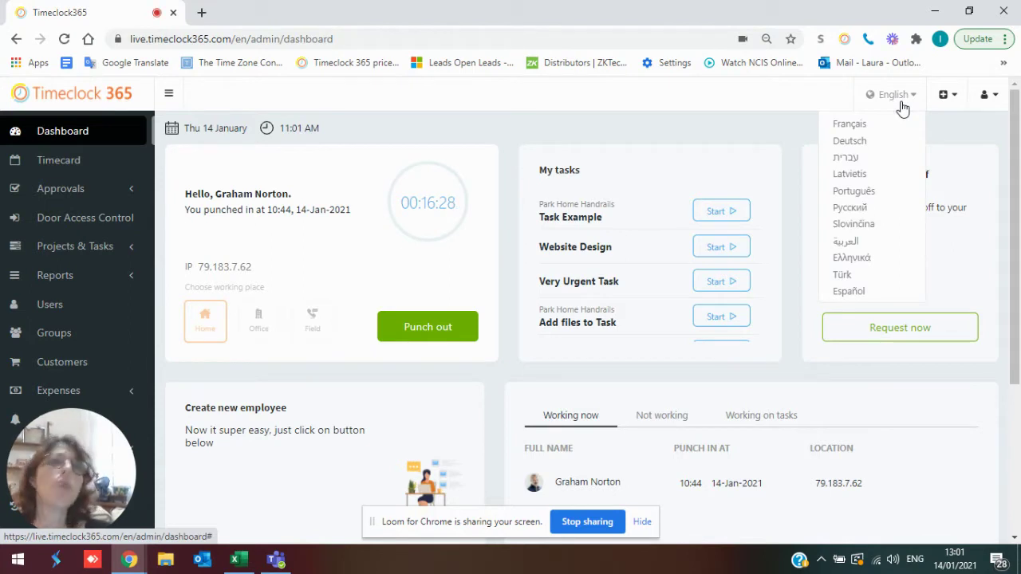
{"action": "left_click", "coordinate": [470, 109]}
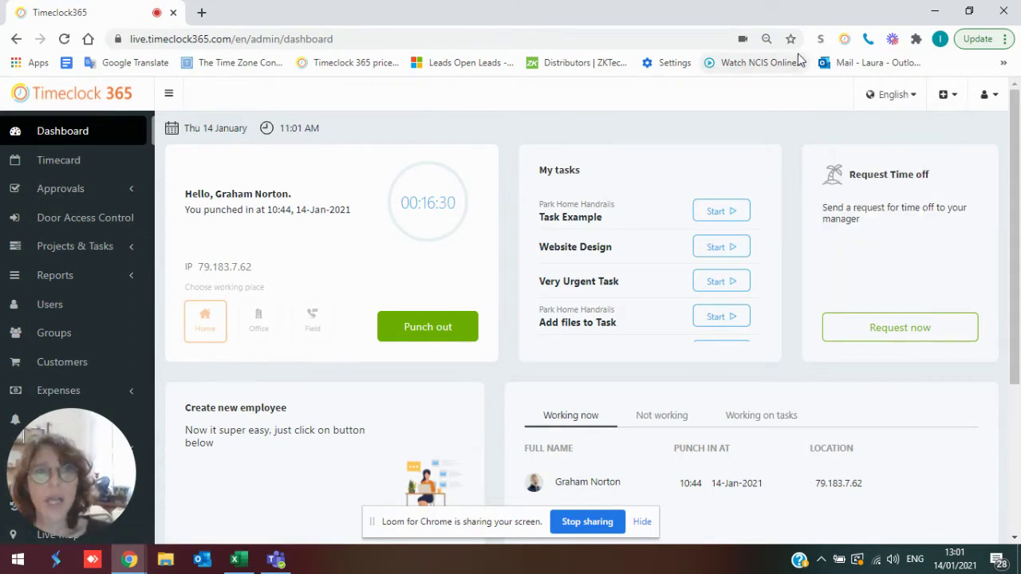
{"action": "left_click", "coordinate": [845, 42]}
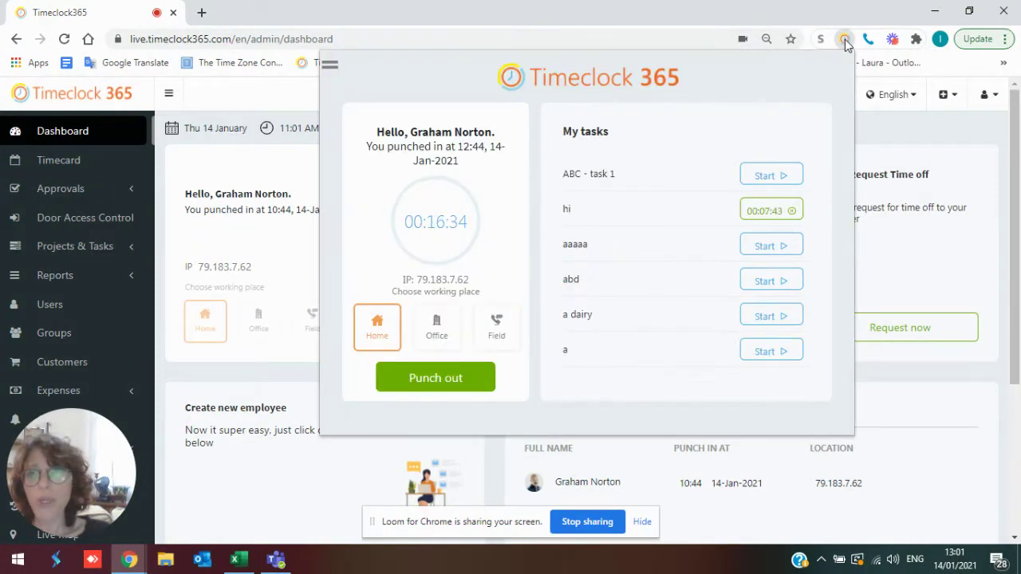
{"action": "left_click", "coordinate": [845, 41]}
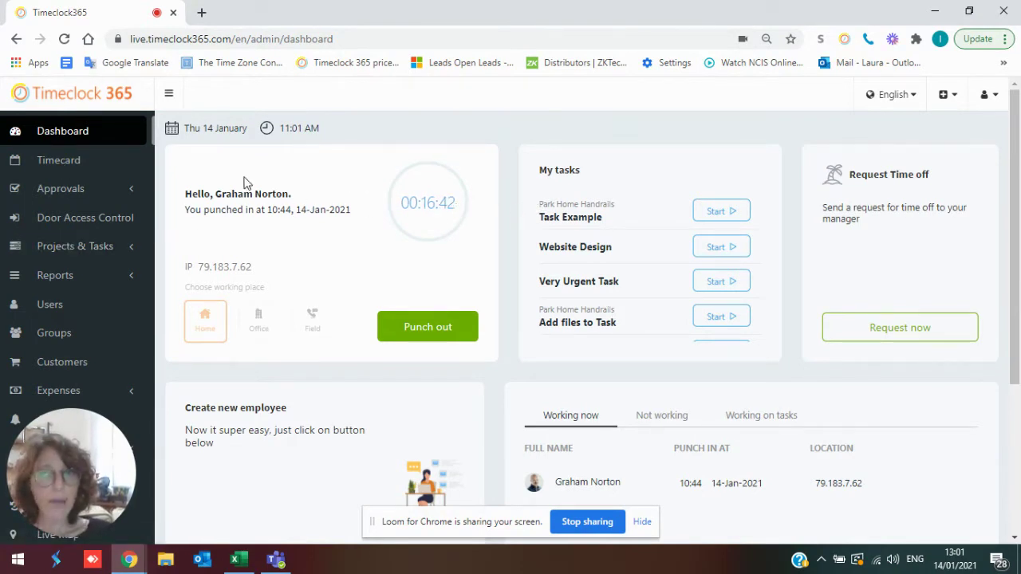
- Scroll through the Timecard punch records
{"action": "left_click", "coordinate": [69, 160]}
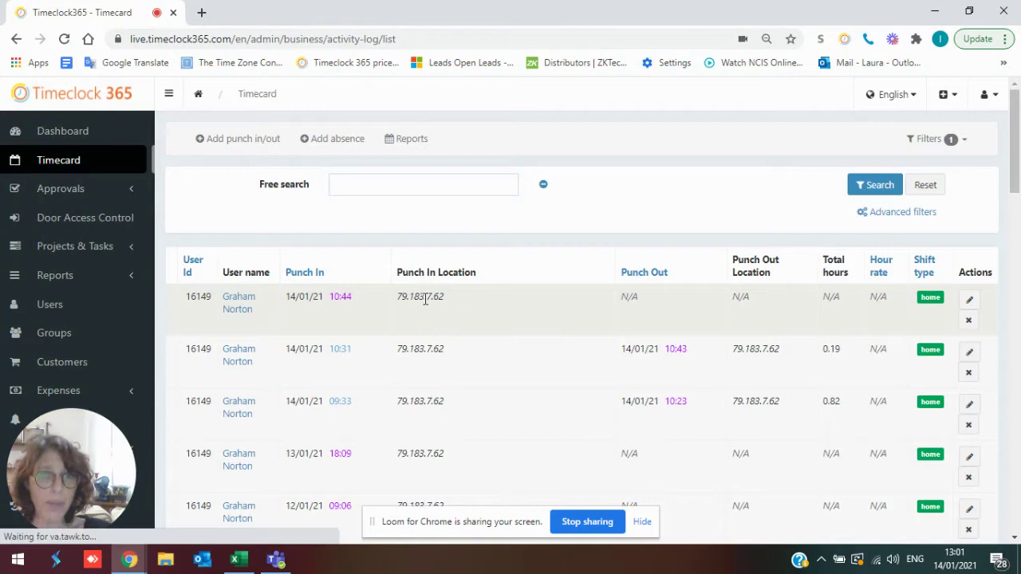
{"action": "scroll", "coordinate": [425, 319], "scroll_direction": "down", "scroll_amount": 2}
{"action": "scroll", "coordinate": [425, 319], "scroll_direction": "down", "scroll_amount": 2}
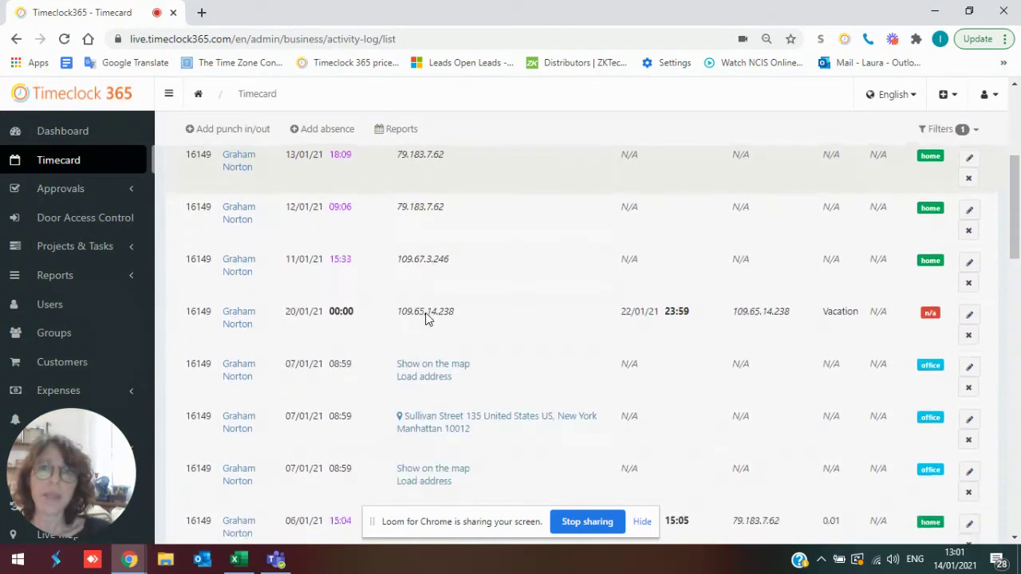
{"action": "scroll", "coordinate": [425, 319], "scroll_direction": "down", "scroll_amount": 2}
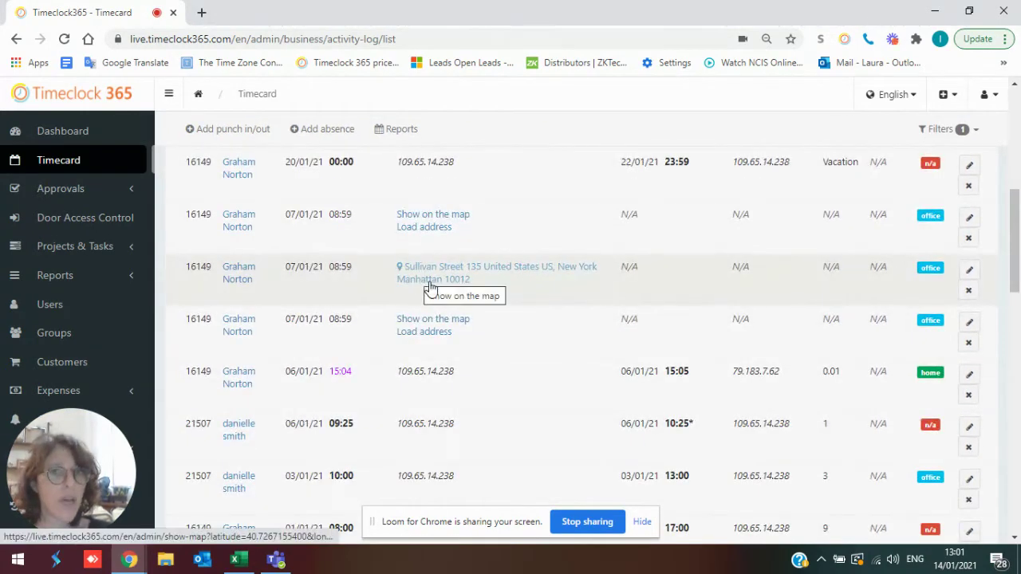
{"action": "scroll", "coordinate": [426, 292], "scroll_direction": "down", "scroll_amount": 1}
{"action": "scroll", "coordinate": [425, 292], "scroll_direction": "down", "scroll_amount": 2}
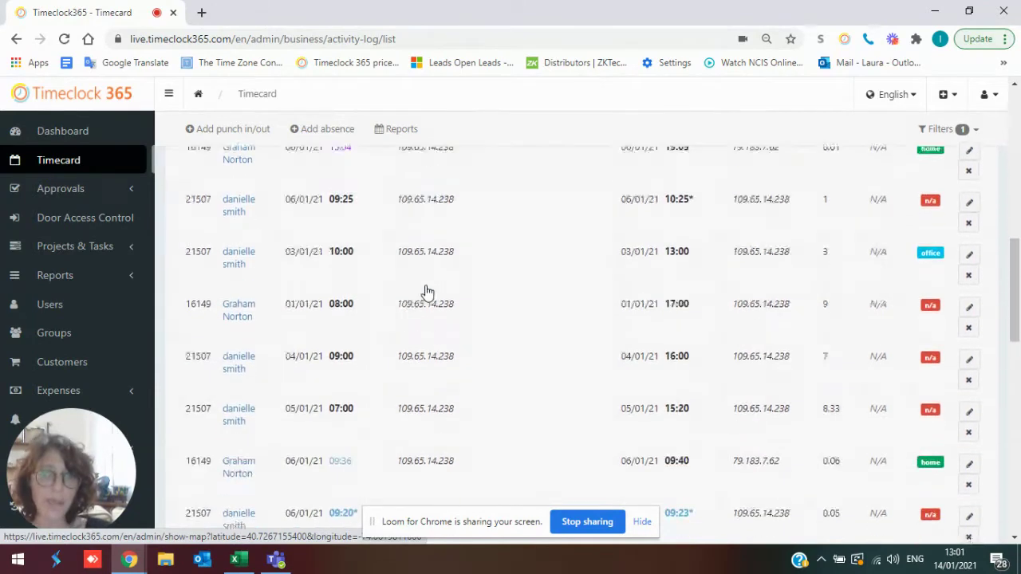
{"action": "scroll", "coordinate": [428, 294], "scroll_direction": "down", "scroll_amount": 4}
{"action": "scroll", "coordinate": [426, 287], "scroll_direction": "down", "scroll_amount": 2}
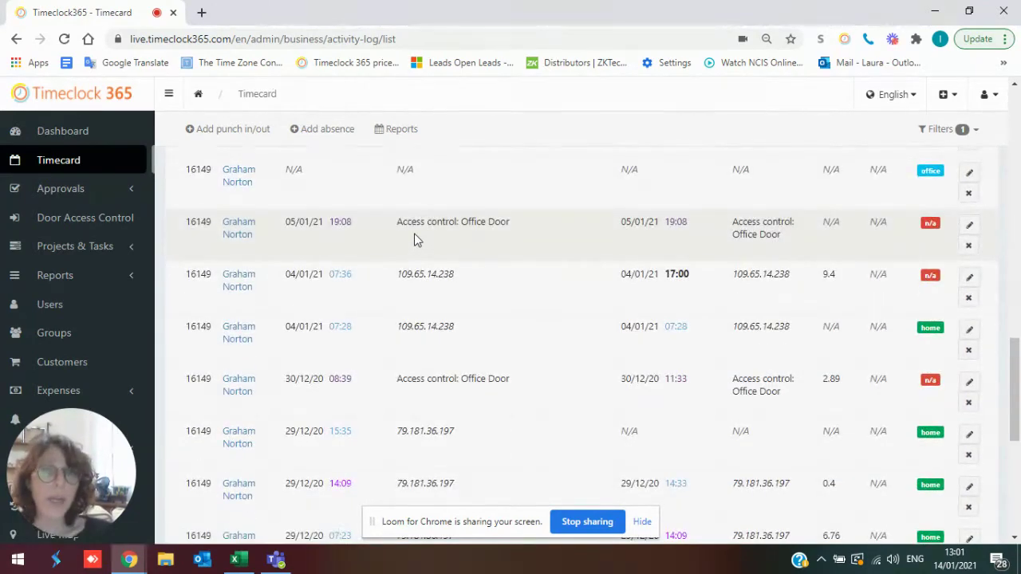
- Start an Add absence time-off request, then try returning to the Dashboard unsaved
{"action": "left_click", "coordinate": [107, 137]}
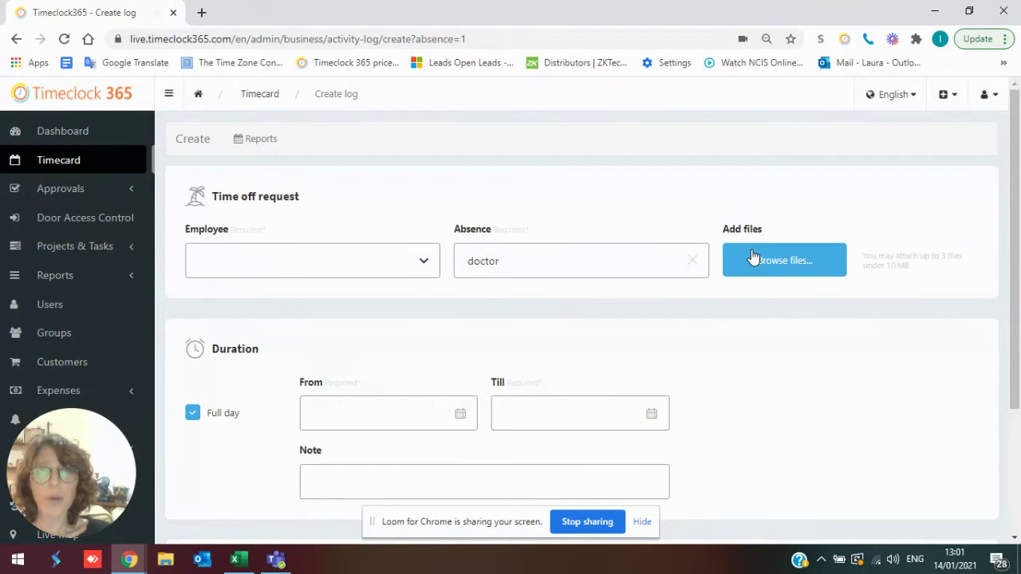
{"action": "scroll", "coordinate": [575, 284], "scroll_direction": "down", "scroll_amount": 3}
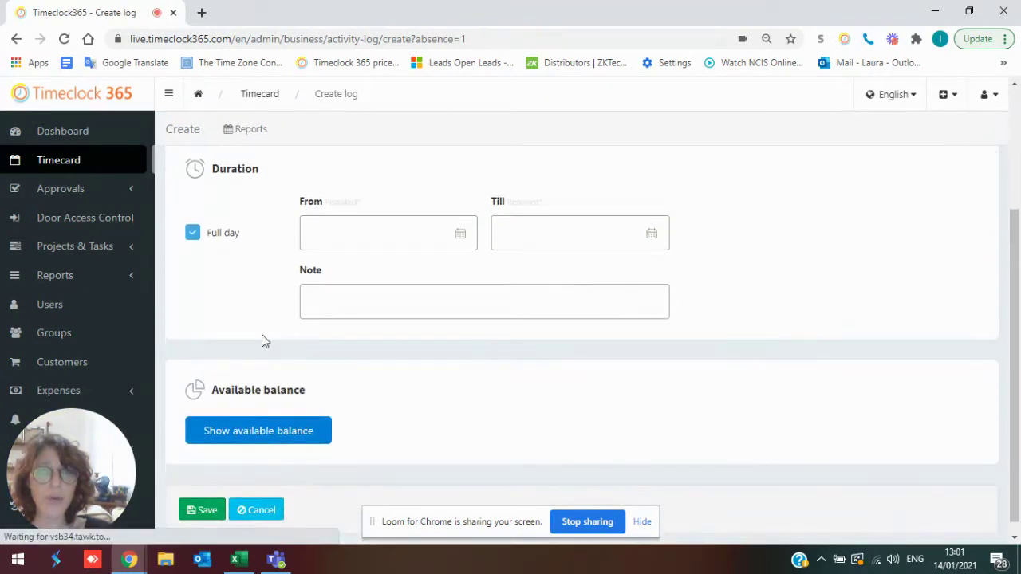
{"action": "left_click", "coordinate": [58, 140]}
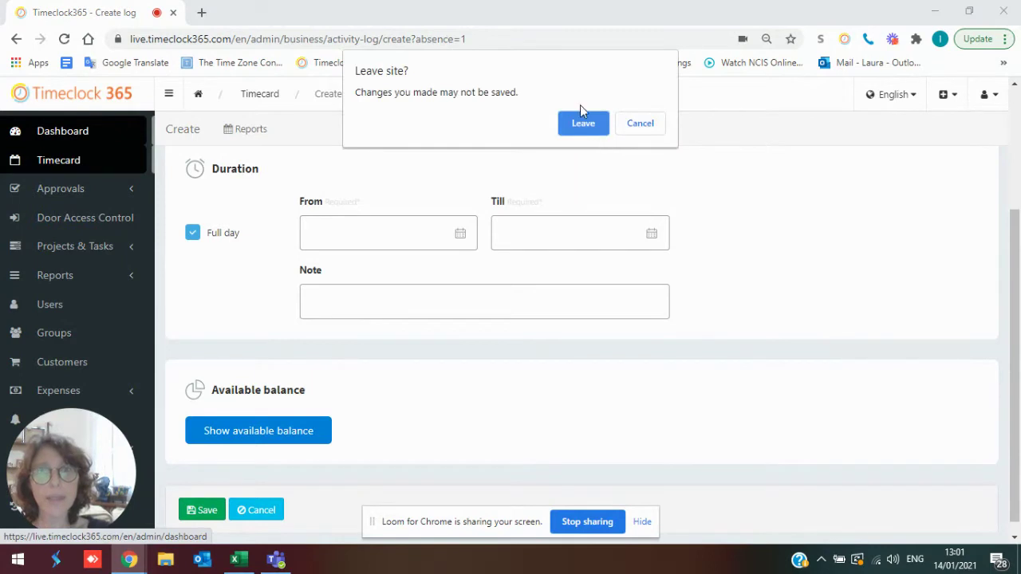
- Discard the unsaved time-off request and open the Create new employee form
{"action": "left_click", "coordinate": [583, 124]}
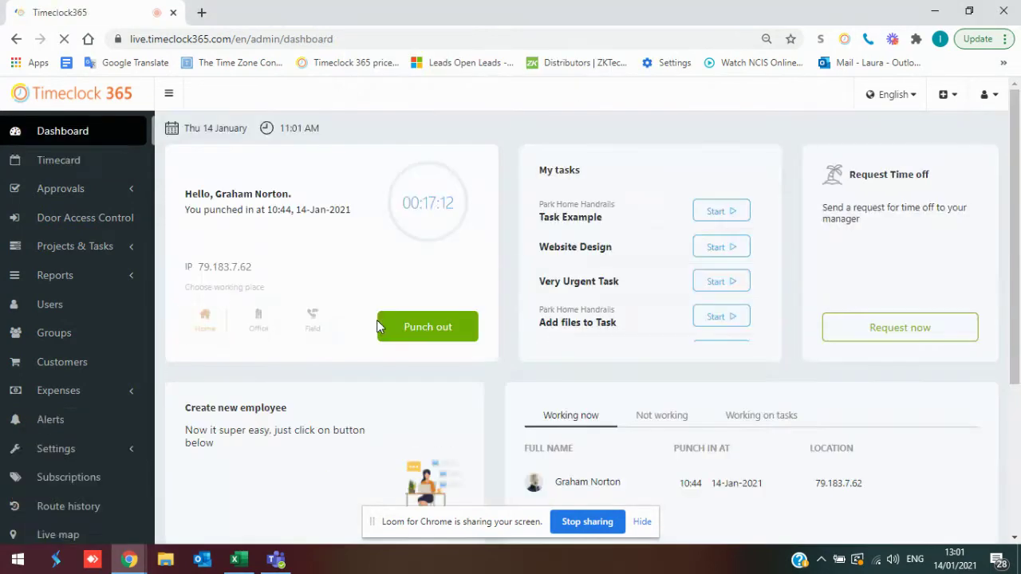
{"action": "scroll", "coordinate": [371, 346], "scroll_direction": "down", "scroll_amount": 2}
{"action": "left_click", "coordinate": [312, 420]}
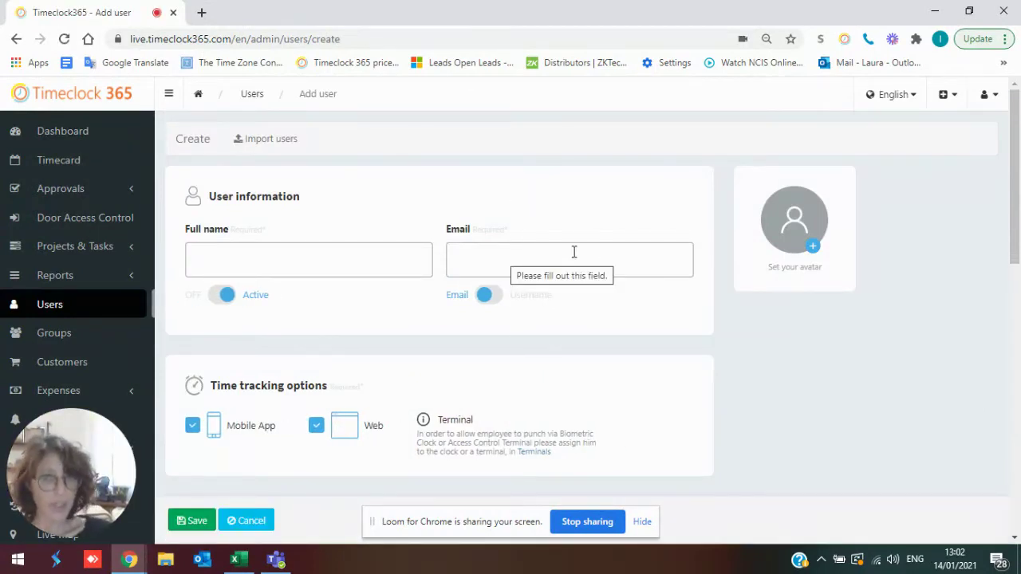
{"action": "left_click_drag", "start_coordinate": [68, 431], "coordinate": [921, 95]}
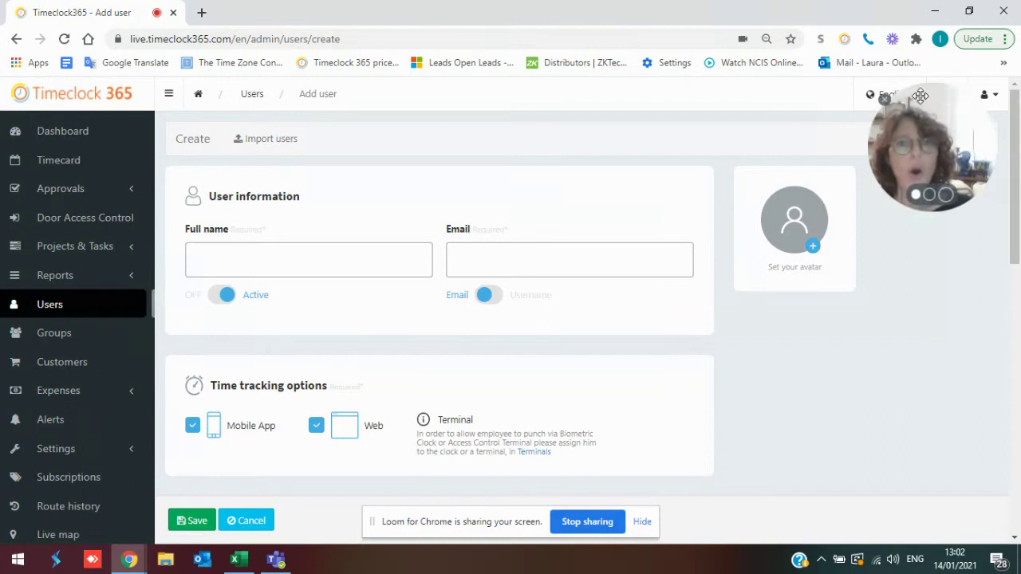
- Open 'Contract for all Employees' from Settings > Contracts for editing
{"action": "left_click", "coordinate": [60, 449]}
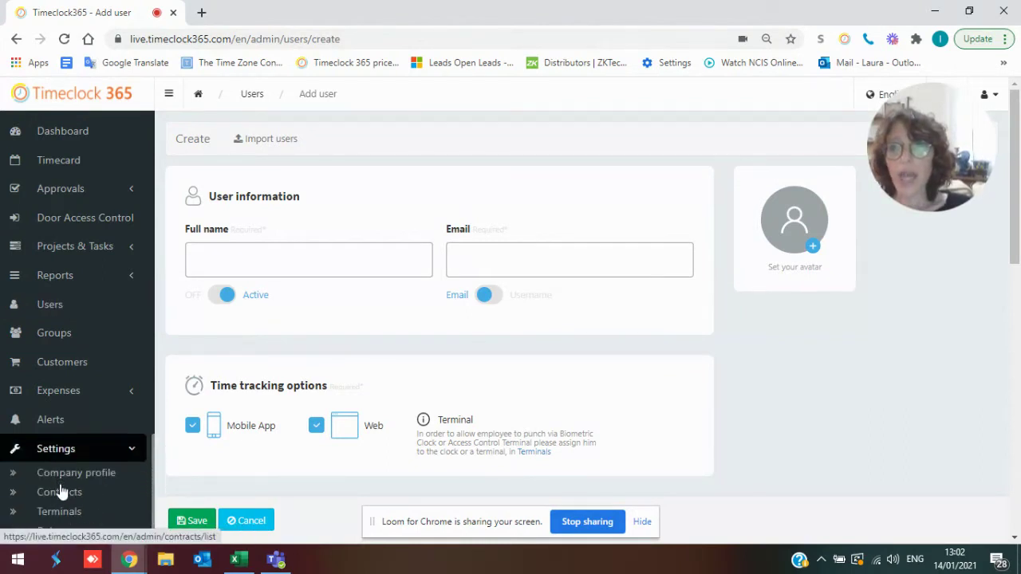
{"action": "left_click", "coordinate": [62, 491]}
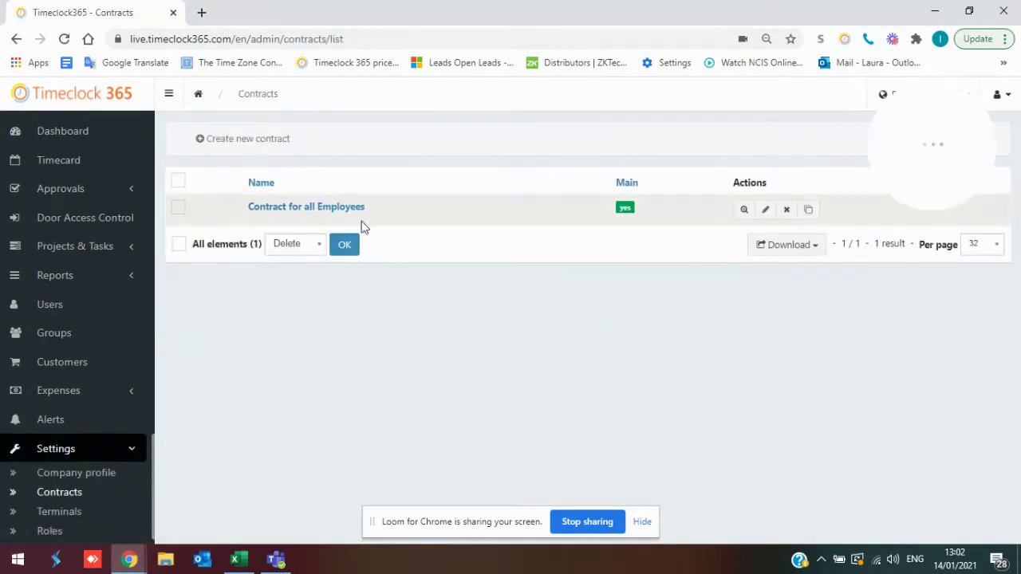
{"action": "left_click", "coordinate": [331, 208]}
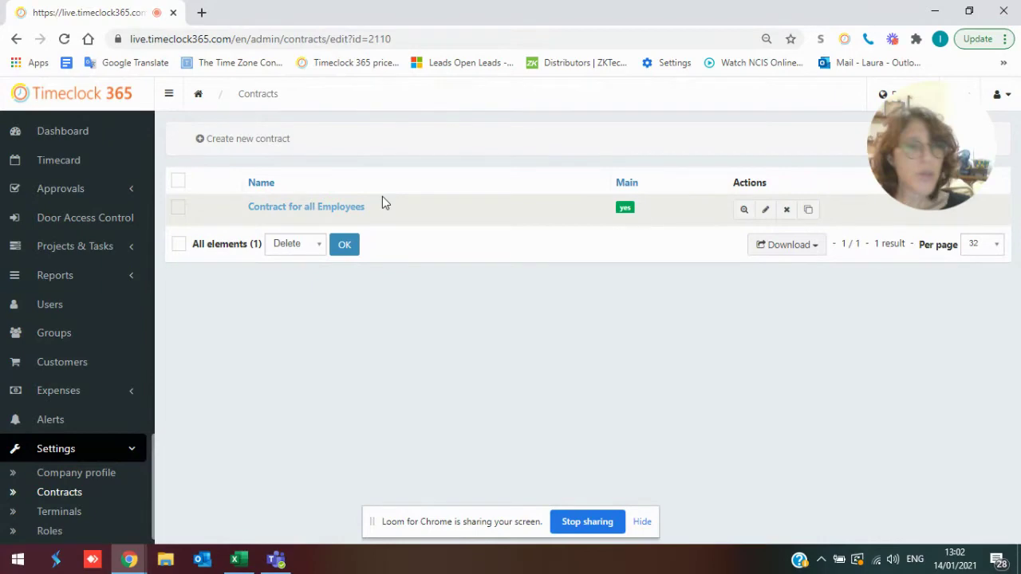
{"action": "scroll", "coordinate": [543, 263], "scroll_direction": "down", "scroll_amount": 1}
{"action": "scroll", "coordinate": [409, 253], "scroll_direction": "down", "scroll_amount": 3}
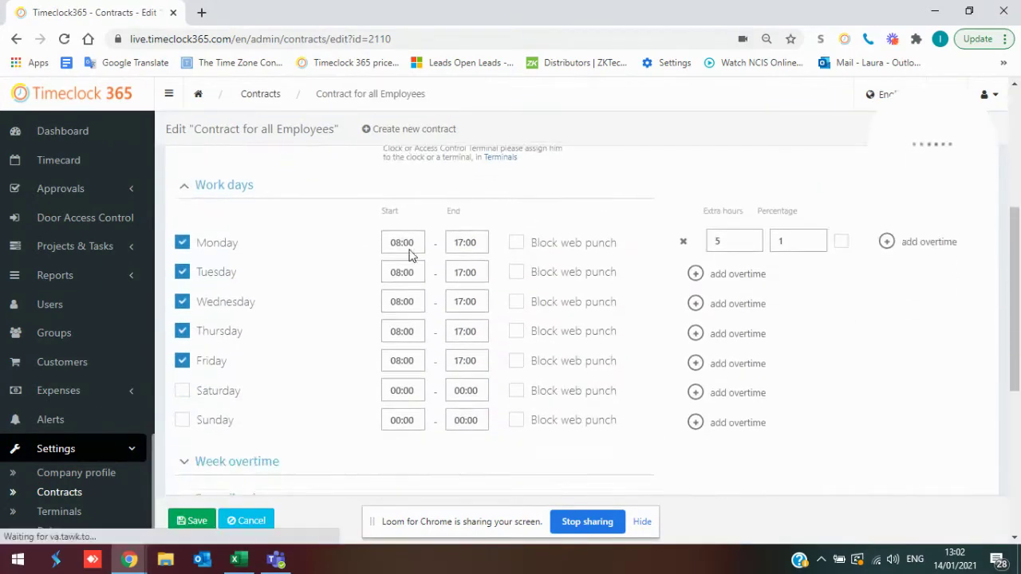
{"action": "scroll", "coordinate": [445, 303], "scroll_direction": "down", "scroll_amount": 5}
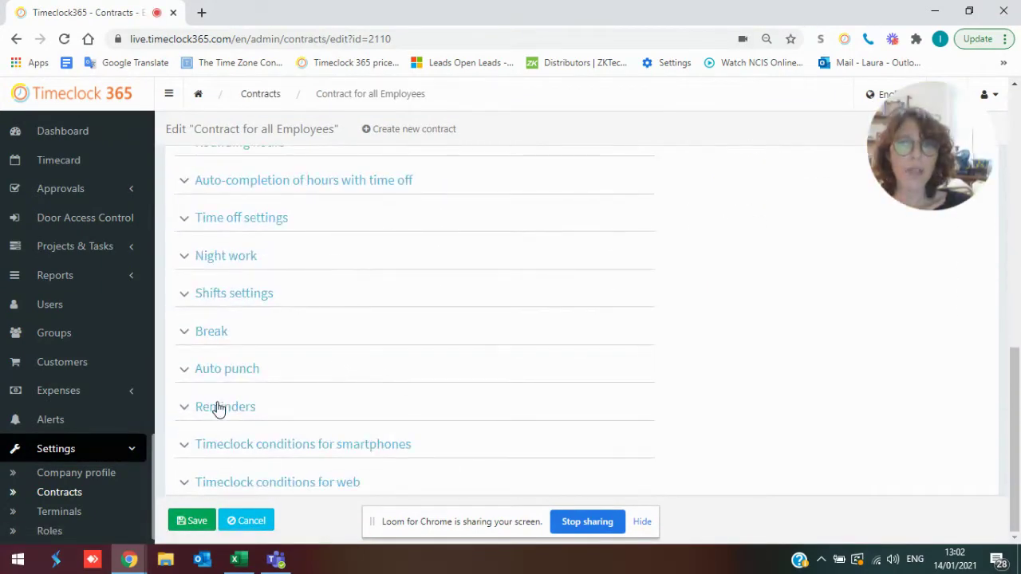
- Under smartphone Timeclock conditions, allow punching only at specified locations
{"action": "left_click", "coordinate": [220, 408]}
{"action": "scroll", "coordinate": [383, 351], "scroll_direction": "down", "scroll_amount": 3}
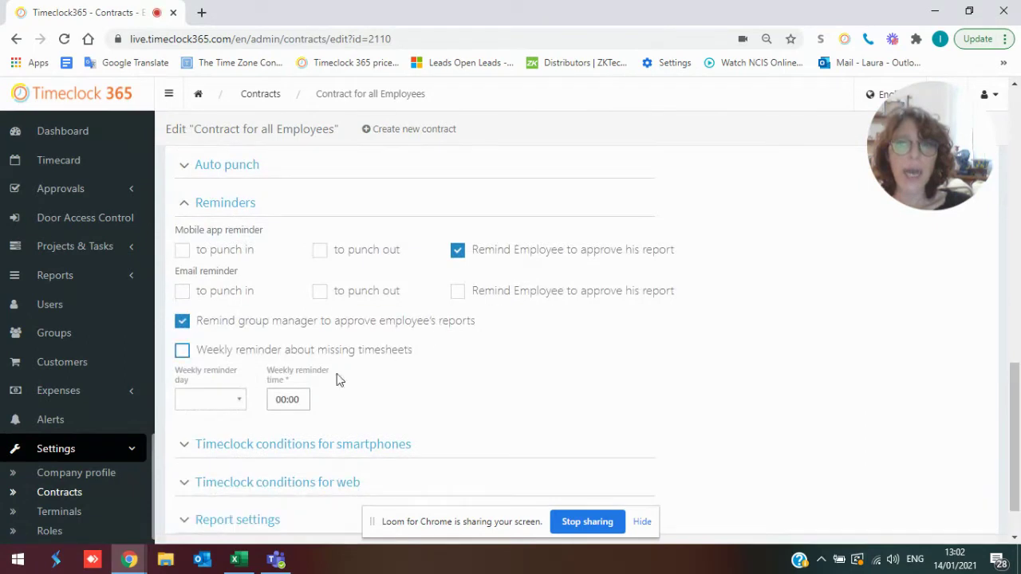
{"action": "left_click", "coordinate": [345, 445]}
{"action": "scroll", "coordinate": [593, 253], "scroll_direction": "down", "scroll_amount": 4}
{"action": "scroll", "coordinate": [590, 257], "scroll_direction": "down", "scroll_amount": 2}
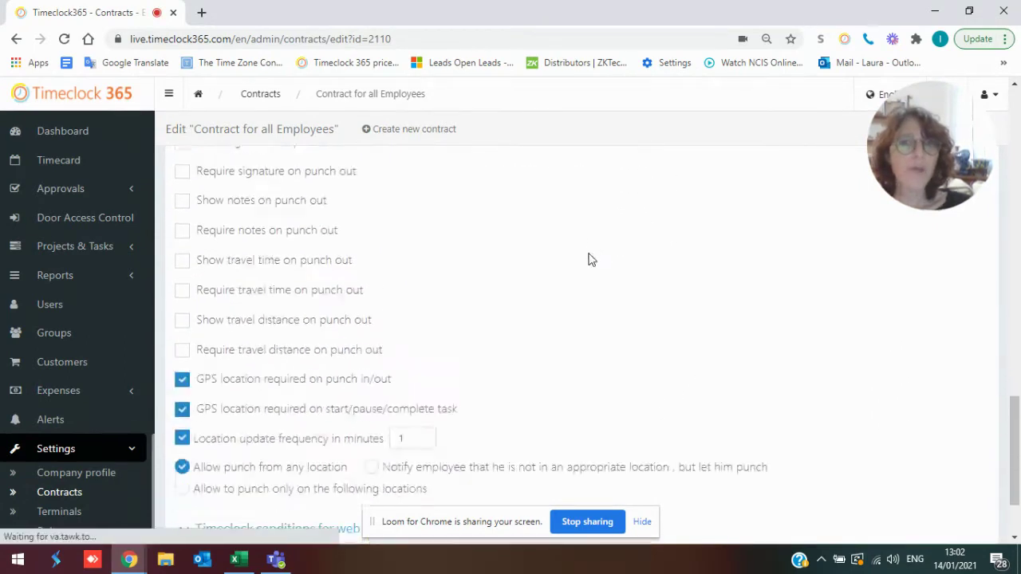
{"action": "left_click", "coordinate": [182, 380]}
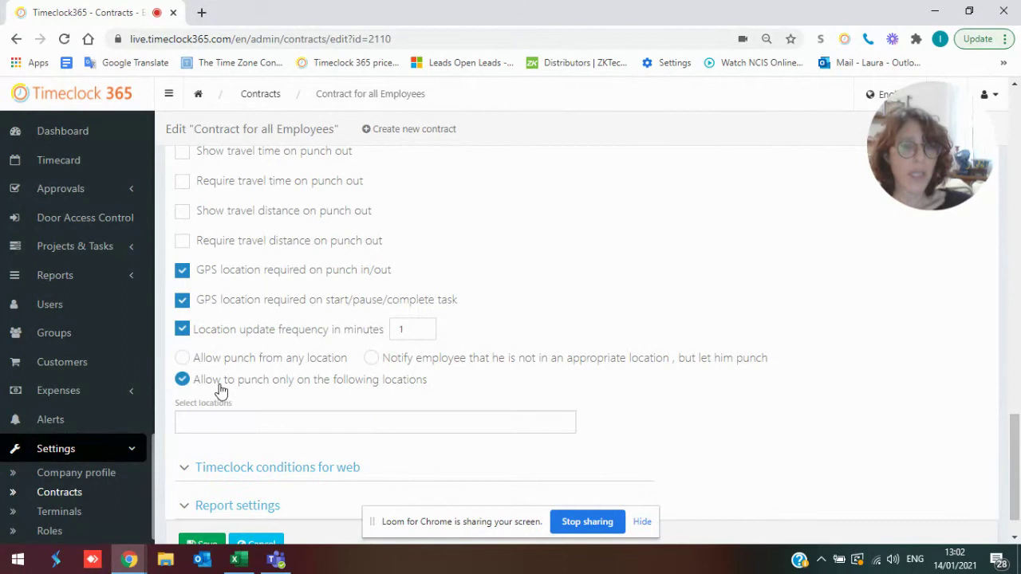
{"action": "left_click", "coordinate": [221, 429]}
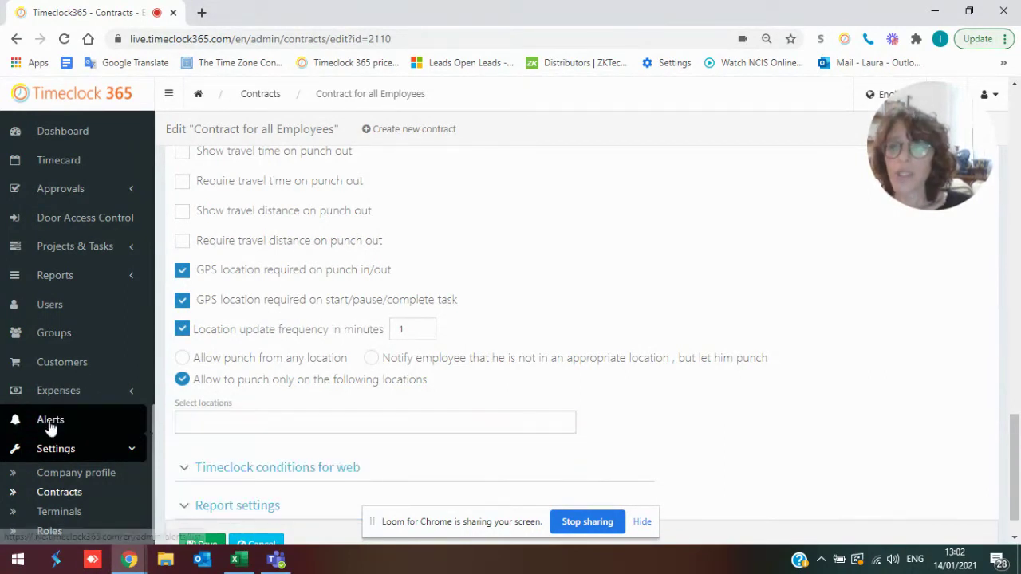
{"action": "key", "text": "Escape"}
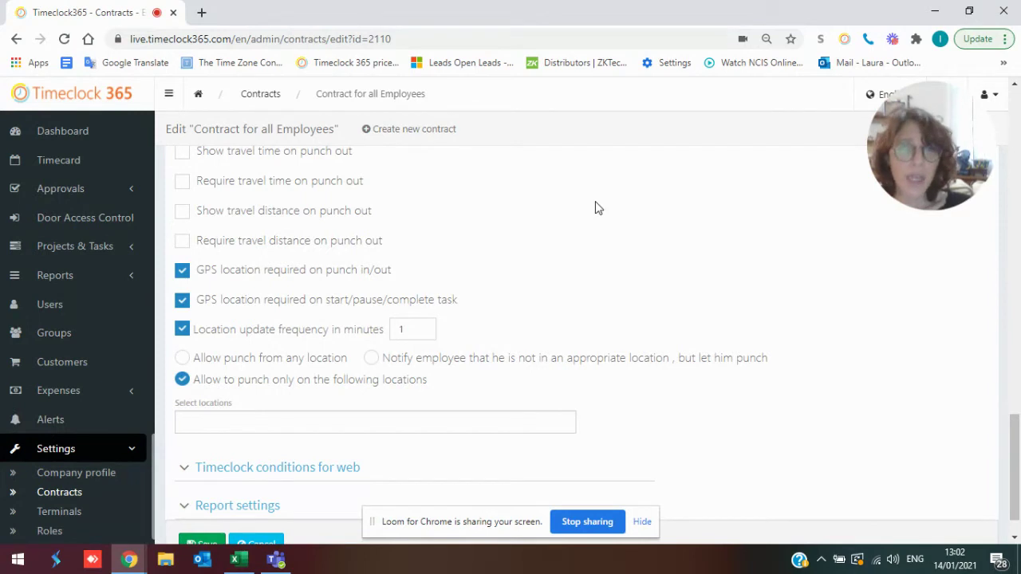
- Leave the contract unsaved for a new alert form and expand its Attendance alerts
{"action": "left_click", "coordinate": [42, 421]}
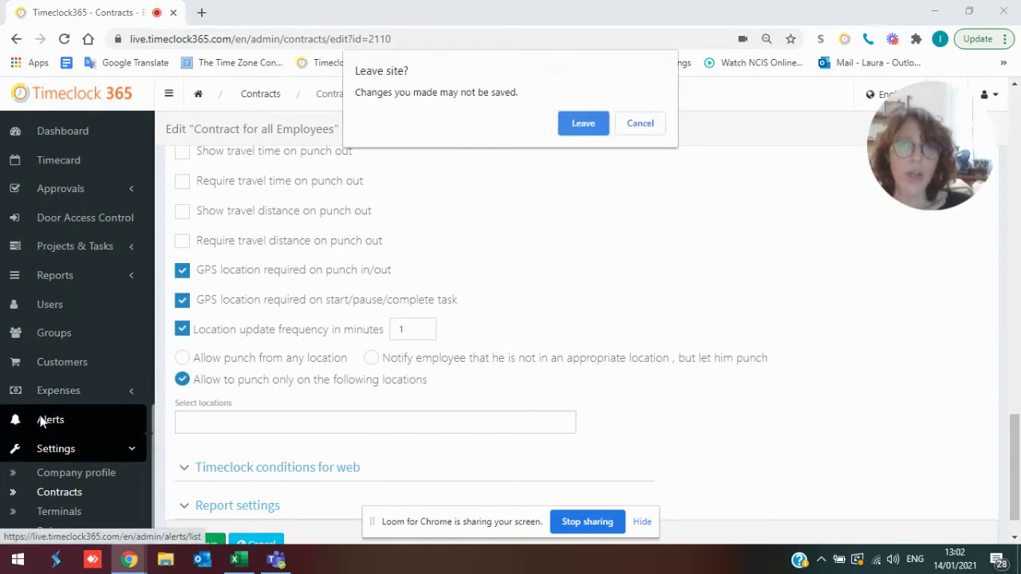
{"action": "left_click", "coordinate": [582, 124]}
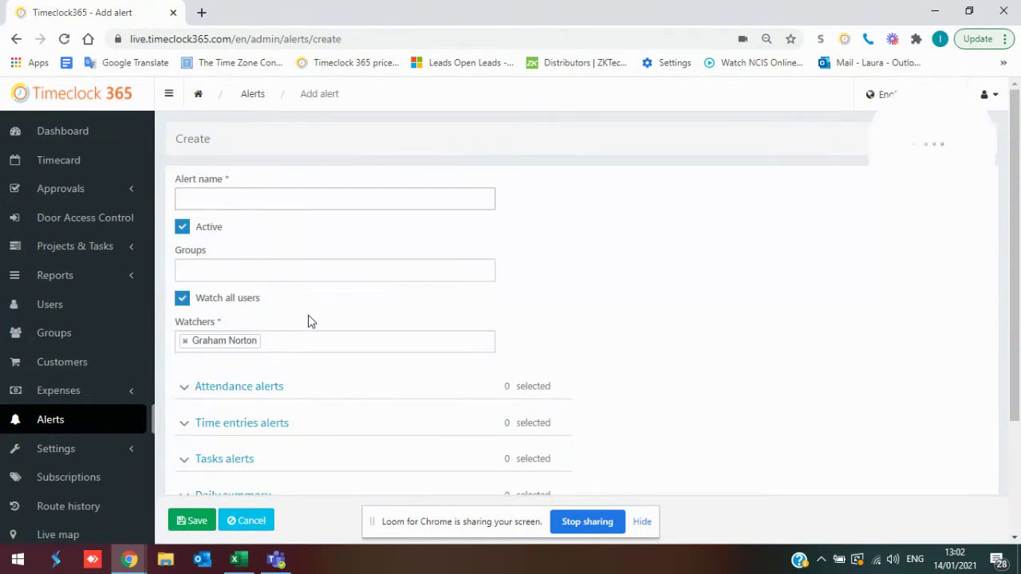
{"action": "left_click", "coordinate": [274, 386]}
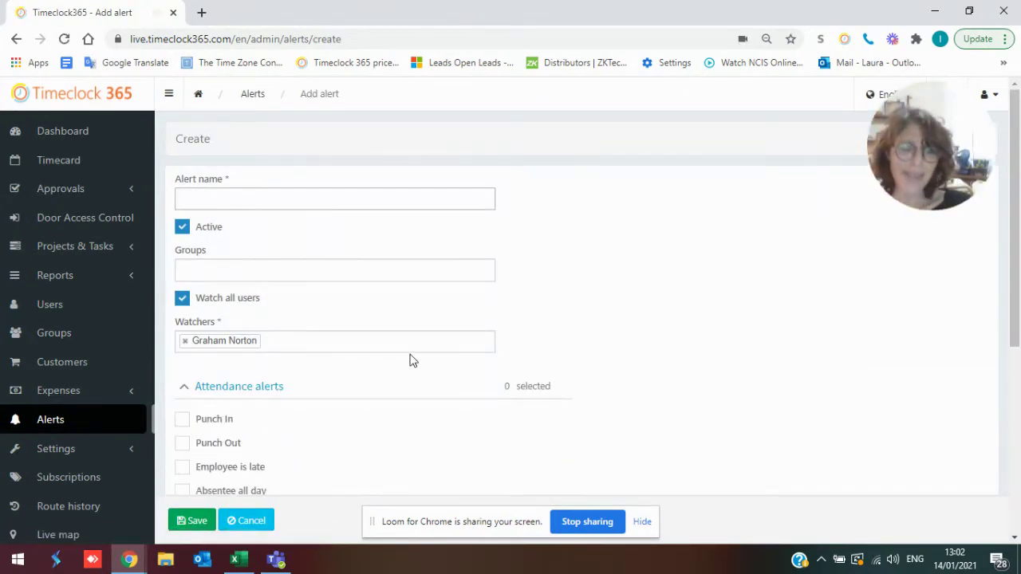
{"action": "scroll", "coordinate": [452, 276], "scroll_direction": "down", "scroll_amount": 2}
{"action": "scroll", "coordinate": [237, 298], "scroll_direction": "down", "scroll_amount": 2}
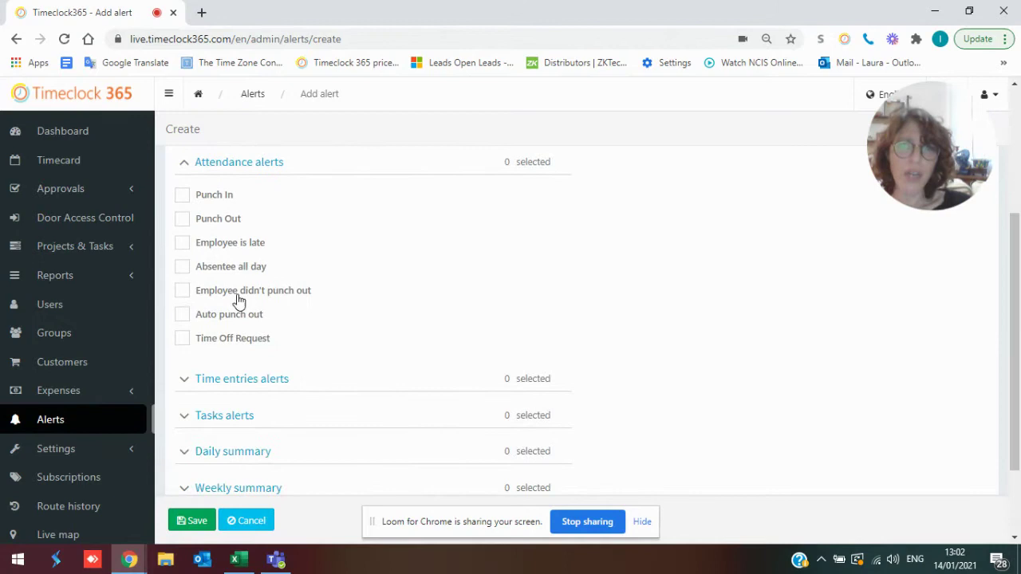
{"action": "scroll", "coordinate": [308, 370], "scroll_direction": "down", "scroll_amount": 1}
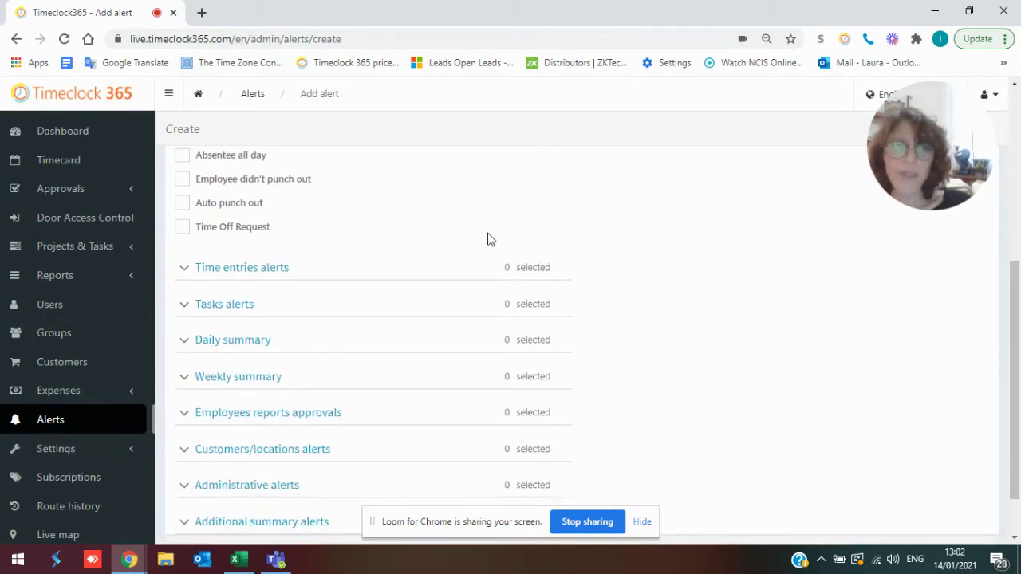
{"action": "scroll", "coordinate": [100, 423], "scroll_direction": "down", "scroll_amount": 1}
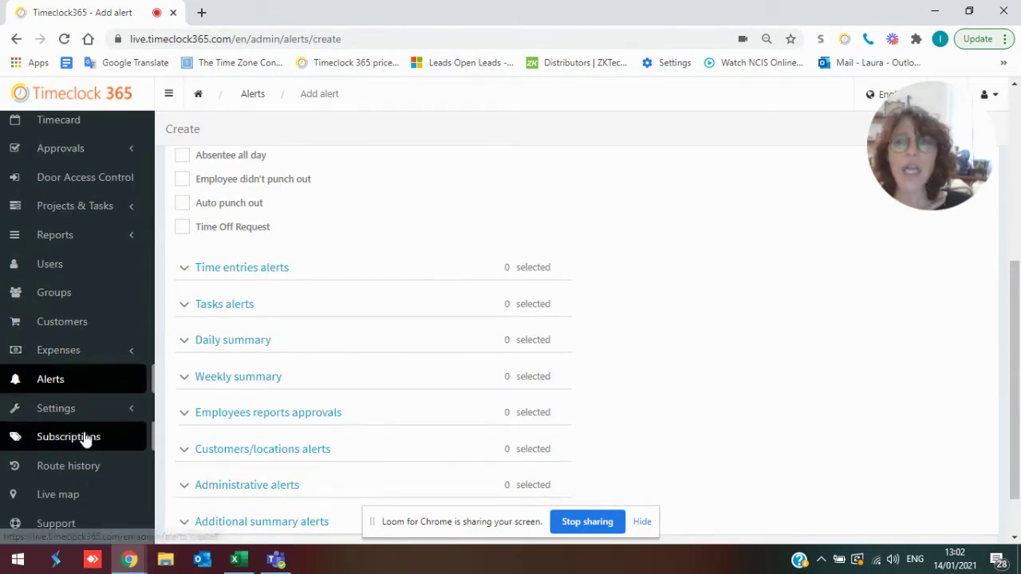
- Plot All Employees and Customers on the Live map, panned to the eastern US
{"action": "left_click", "coordinate": [52, 498]}
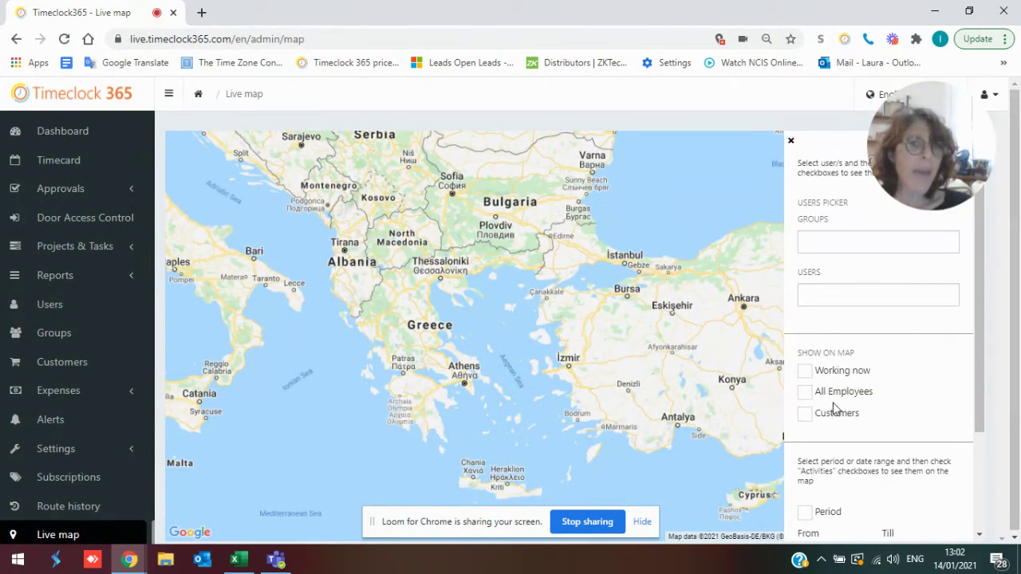
{"action": "left_click", "coordinate": [806, 394]}
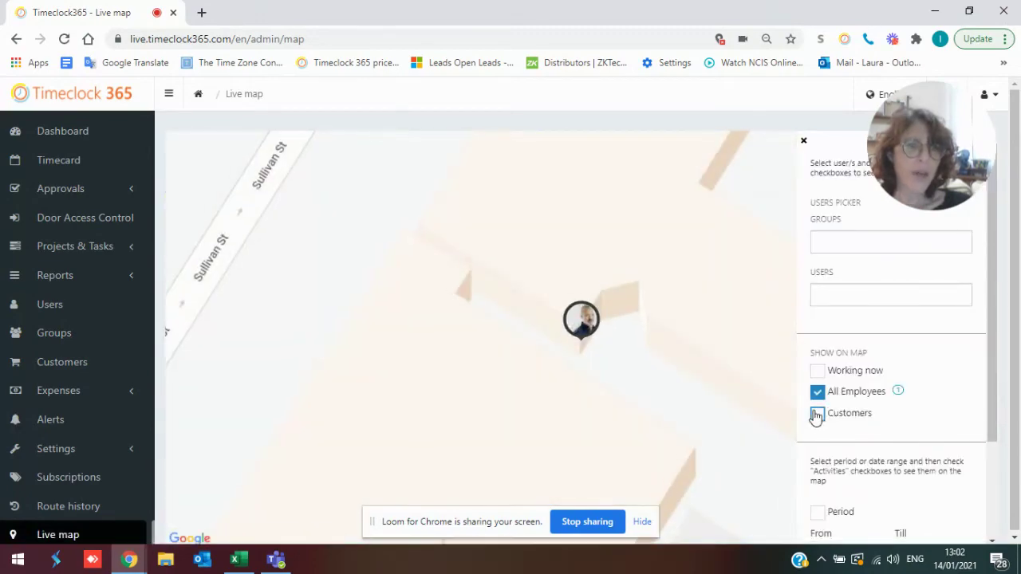
{"action": "left_click", "coordinate": [820, 419]}
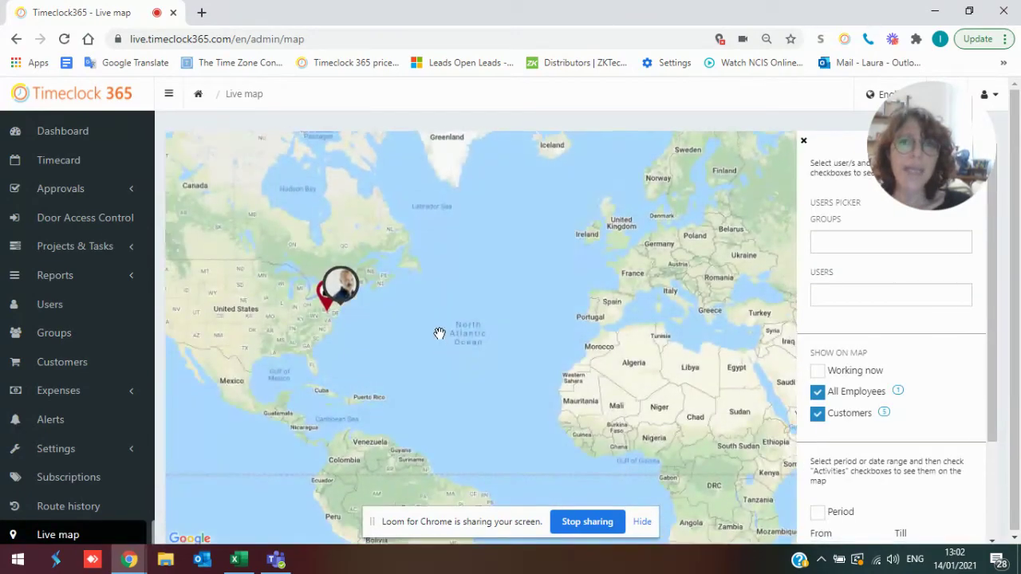
{"action": "scroll", "coordinate": [441, 325], "scroll_direction": "up", "scroll_amount": 2}
{"action": "left_click_drag", "start_coordinate": [441, 326], "coordinate": [752, 327]}
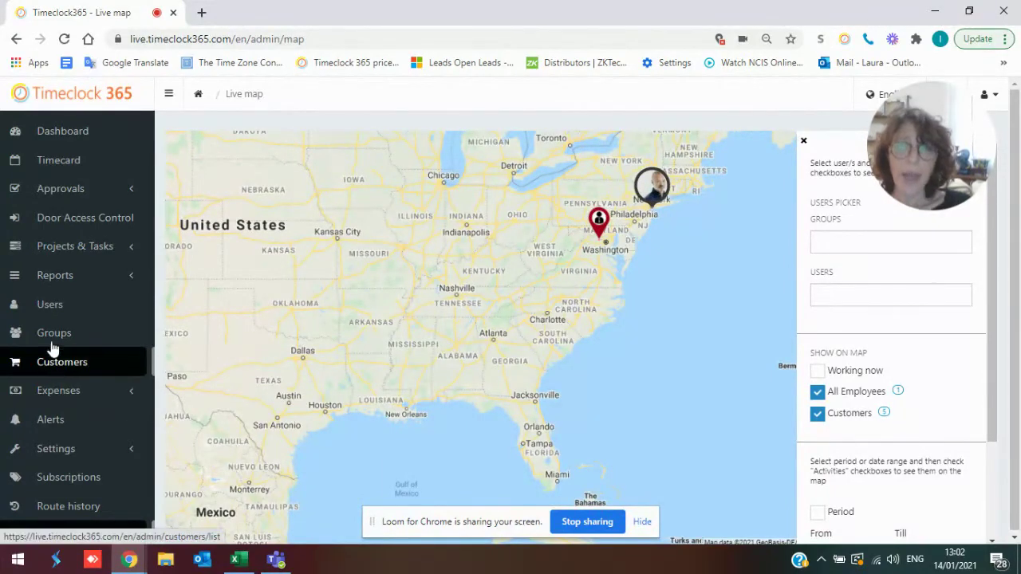
{"action": "left_click", "coordinate": [49, 391]}
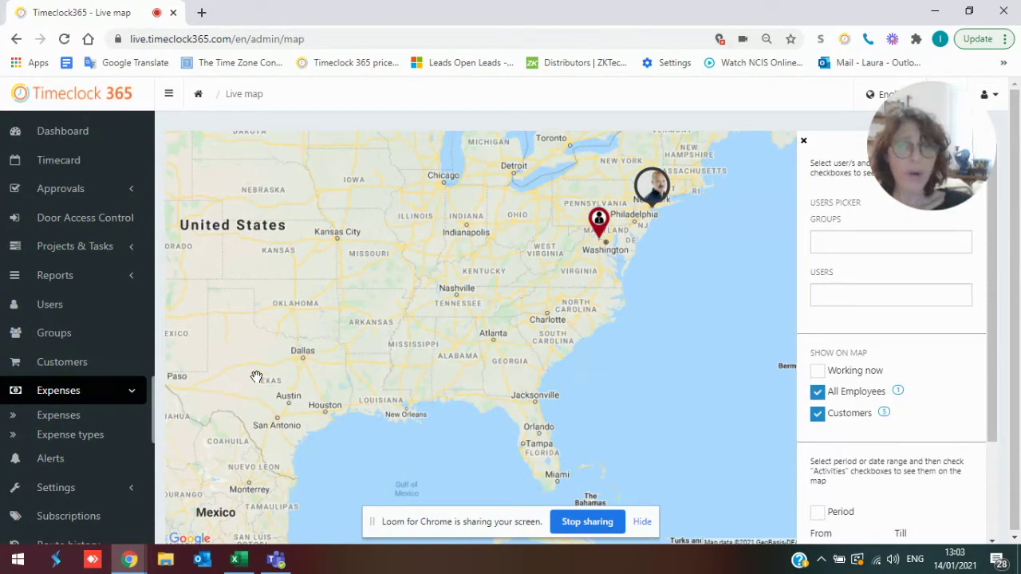
- Open Expenses > Expenses and scroll through a blank Create expense form
{"action": "left_click", "coordinate": [48, 417]}
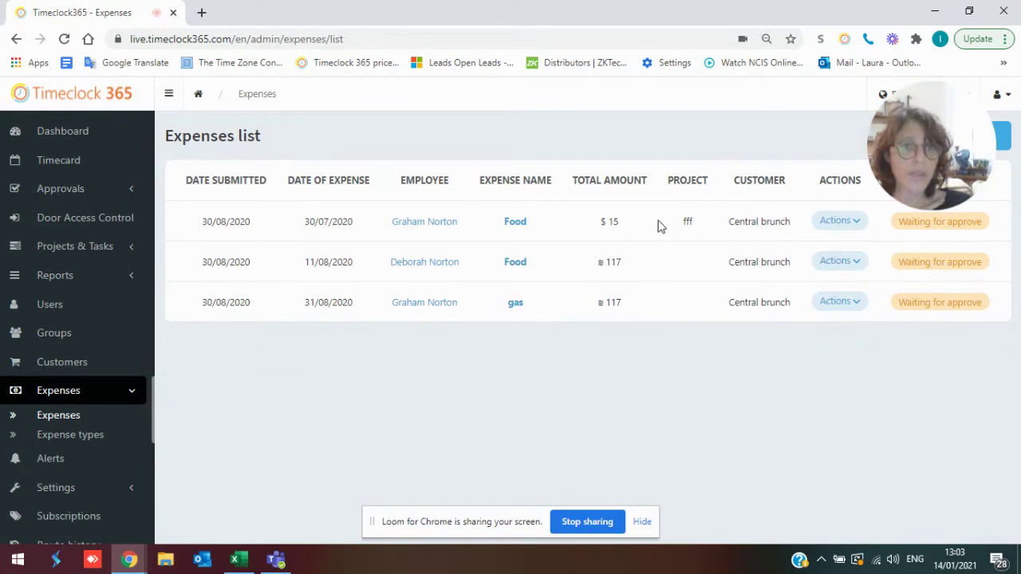
{"action": "left_click_drag", "start_coordinate": [930, 147], "coordinate": [787, 148]}
{"action": "left_click", "coordinate": [960, 157]}
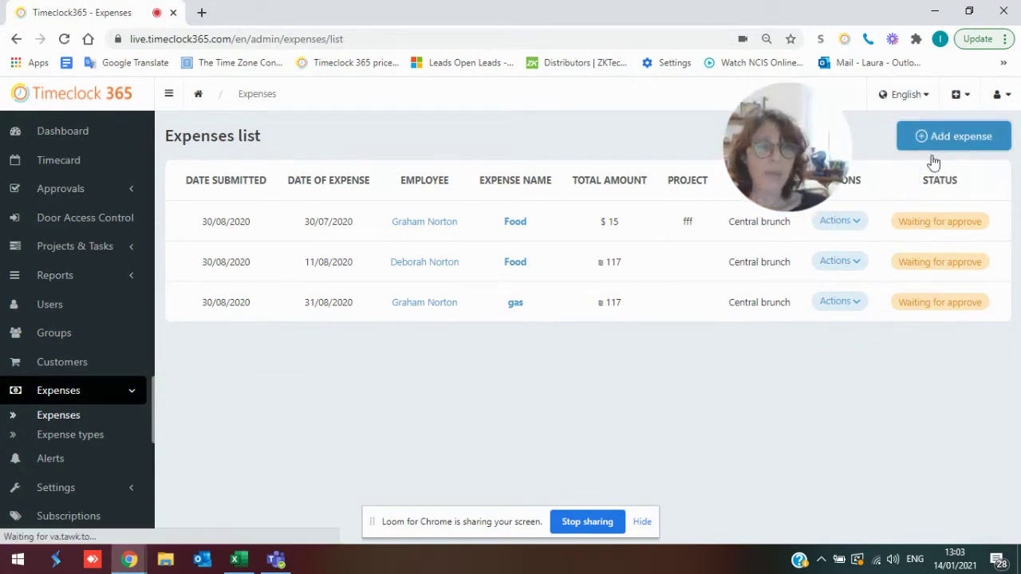
{"action": "scroll", "coordinate": [447, 374], "scroll_direction": "down", "scroll_amount": 2}
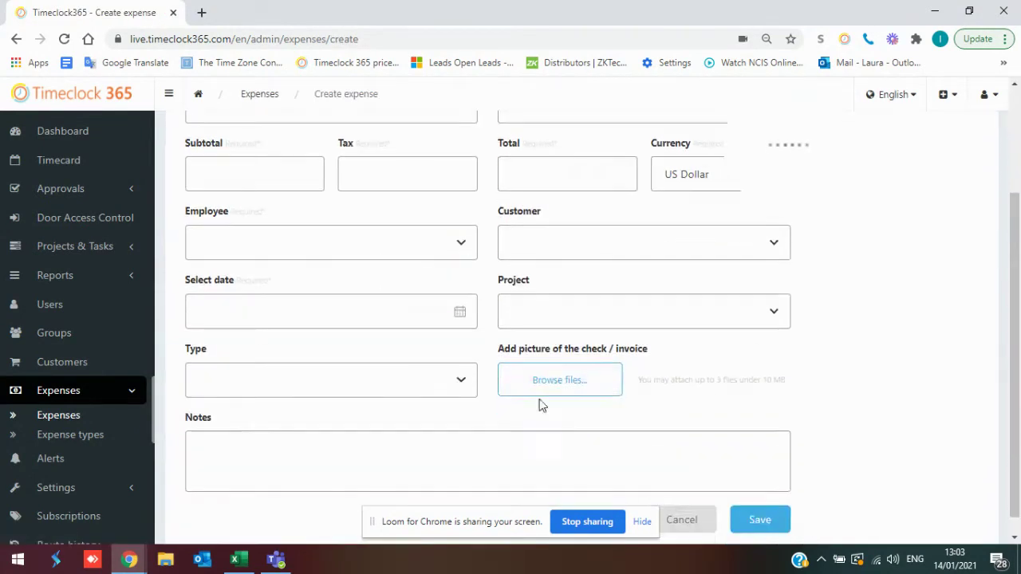
{"action": "left_click", "coordinate": [38, 279]}
- Generate and review Graham Norton's Detailed attendance report for January 2021
{"action": "left_click", "coordinate": [61, 318]}
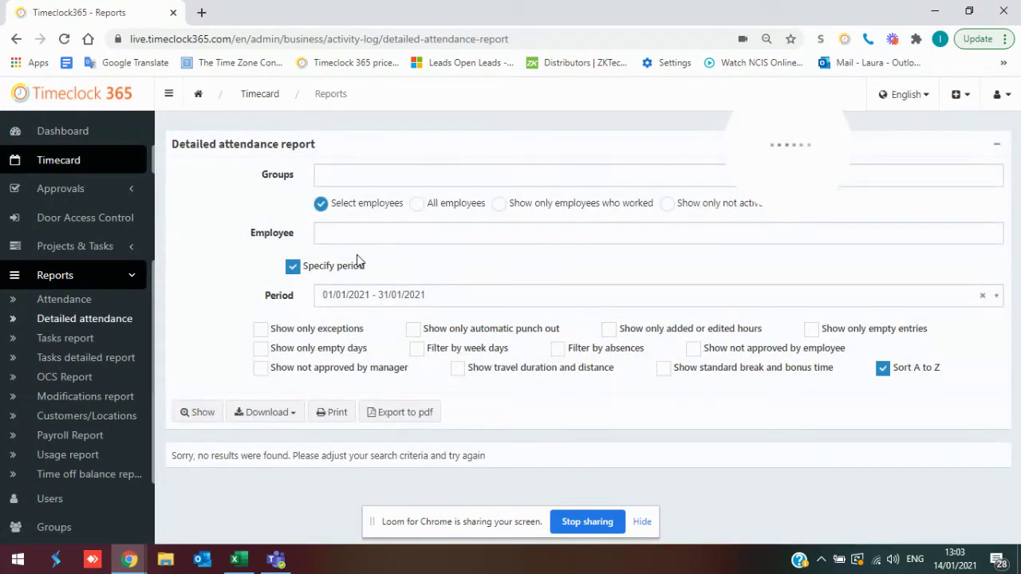
{"action": "left_click", "coordinate": [358, 235]}
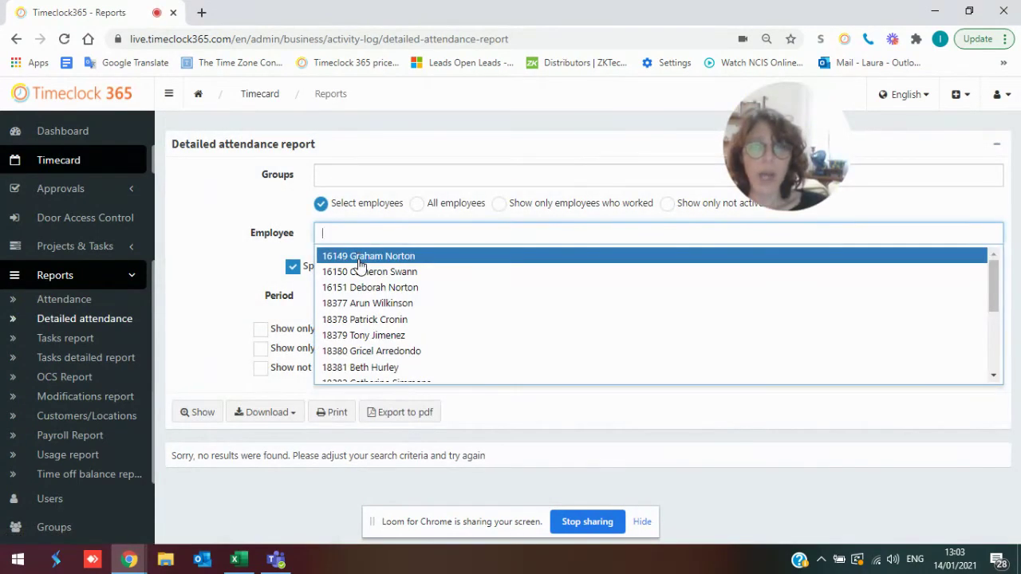
{"action": "left_click", "coordinate": [359, 259]}
{"action": "left_click", "coordinate": [198, 412]}
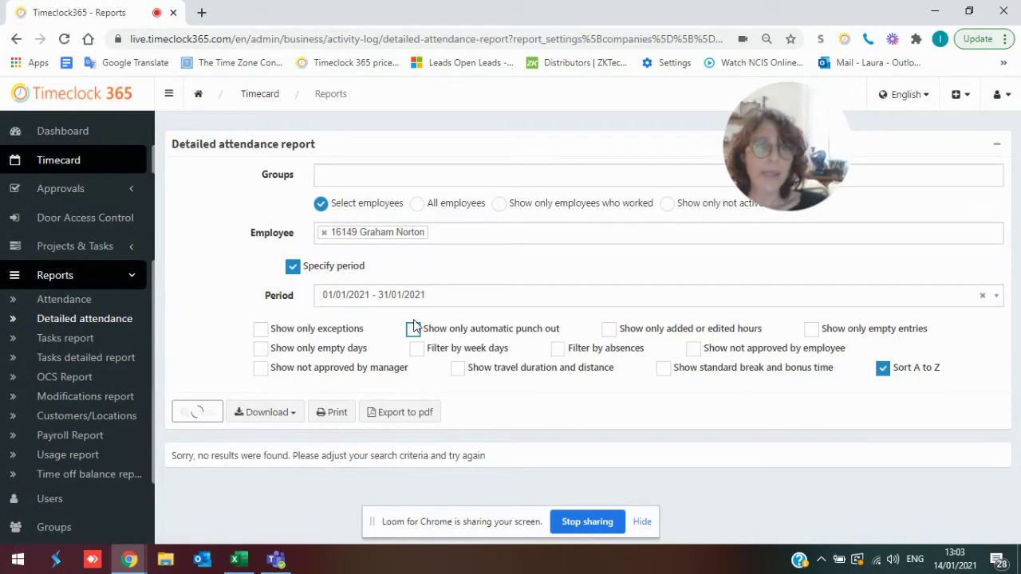
{"action": "scroll", "coordinate": [456, 284], "scroll_direction": "down", "scroll_amount": 3}
{"action": "scroll", "coordinate": [455, 284], "scroll_direction": "down", "scroll_amount": 7}
{"action": "scroll", "coordinate": [459, 286], "scroll_direction": "down", "scroll_amount": 3}
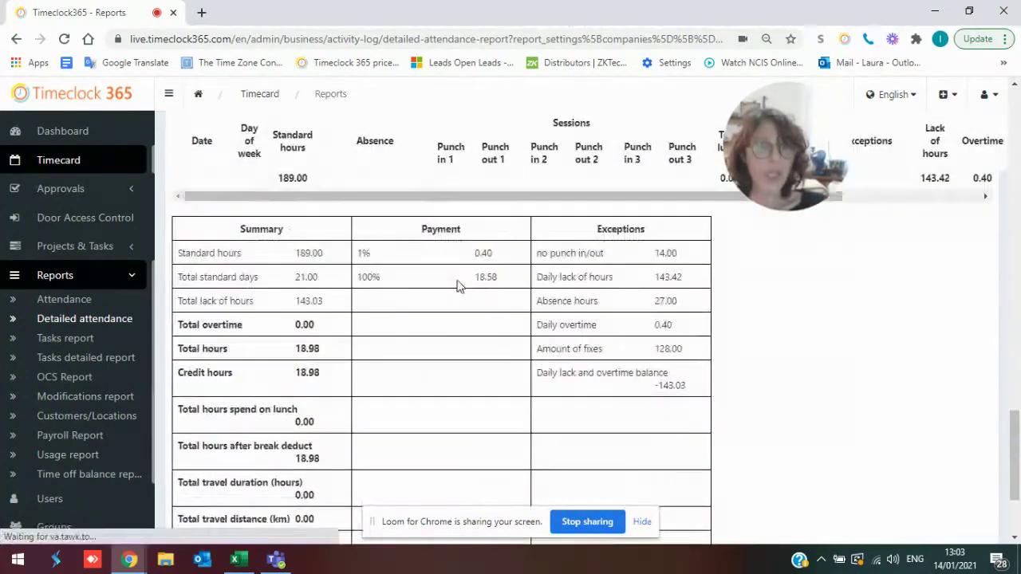
{"action": "scroll", "coordinate": [459, 286], "scroll_direction": "up", "scroll_amount": 5}
{"action": "scroll", "coordinate": [459, 285], "scroll_direction": "up", "scroll_amount": 3}
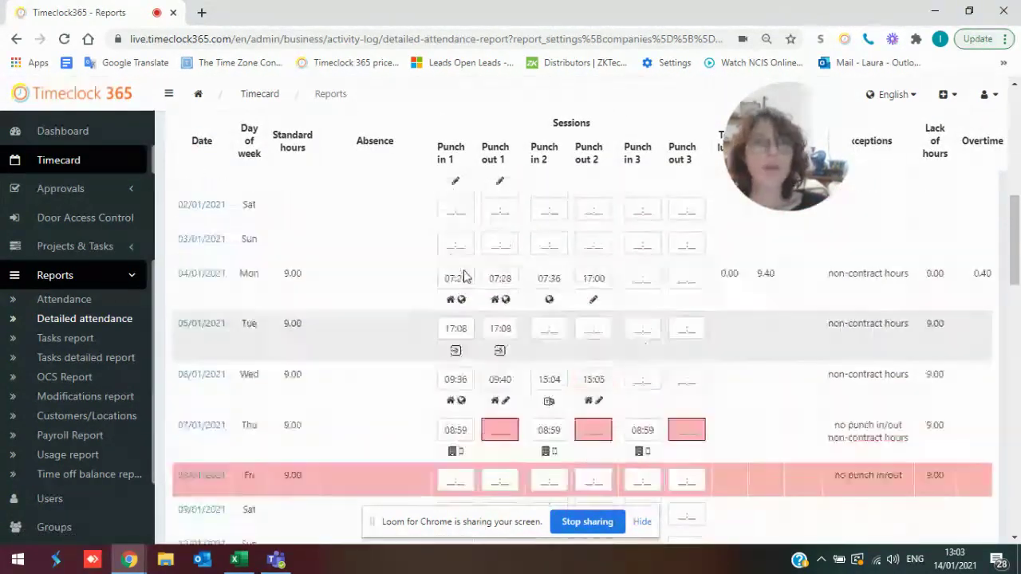
{"action": "scroll", "coordinate": [458, 286], "scroll_direction": "up", "scroll_amount": 4}
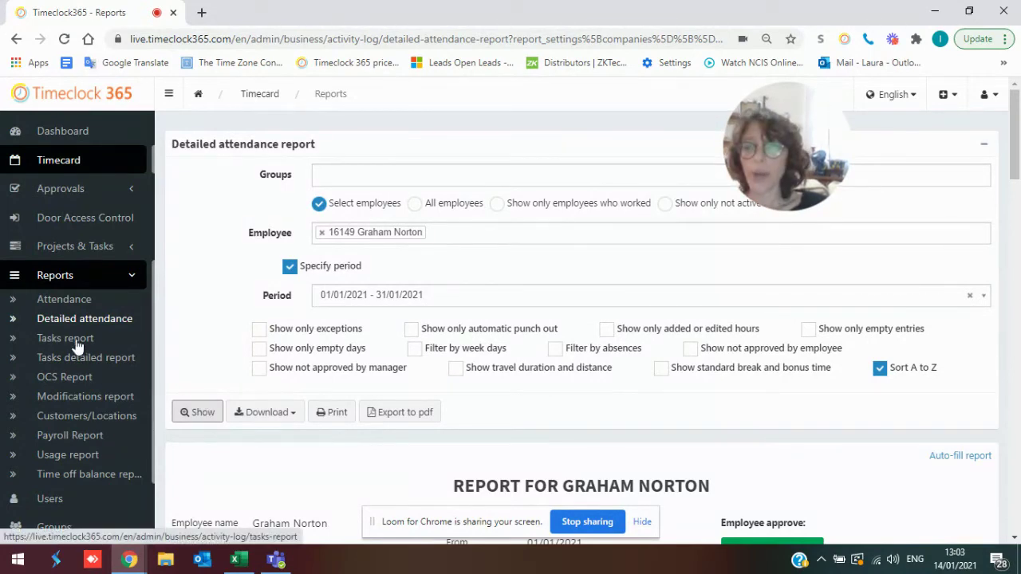
{"action": "left_click", "coordinate": [81, 248]}
- Add a new project and browse its Customer dropdown under Customer and location, choosing none
{"action": "left_click", "coordinate": [56, 272]}
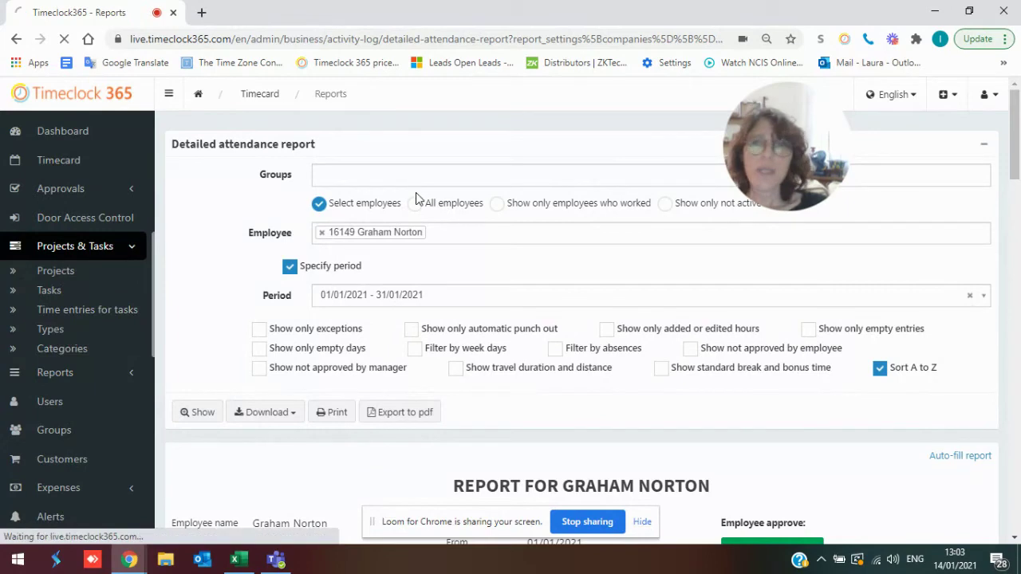
{"action": "left_click", "coordinate": [236, 141]}
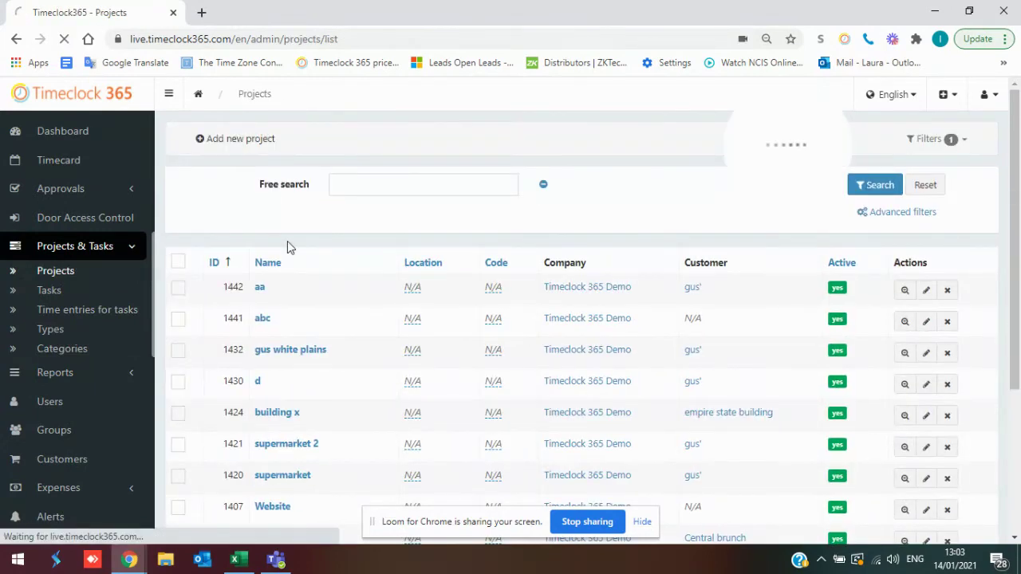
{"action": "scroll", "coordinate": [271, 445], "scroll_direction": "down", "scroll_amount": 1}
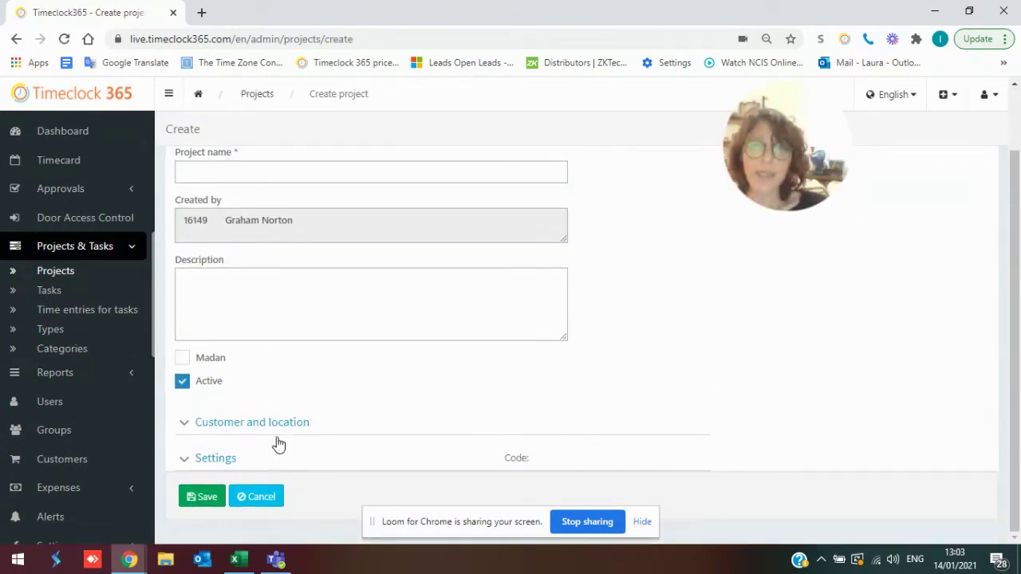
{"action": "left_click", "coordinate": [271, 415]}
{"action": "scroll", "coordinate": [231, 502], "scroll_direction": "down", "scroll_amount": 1}
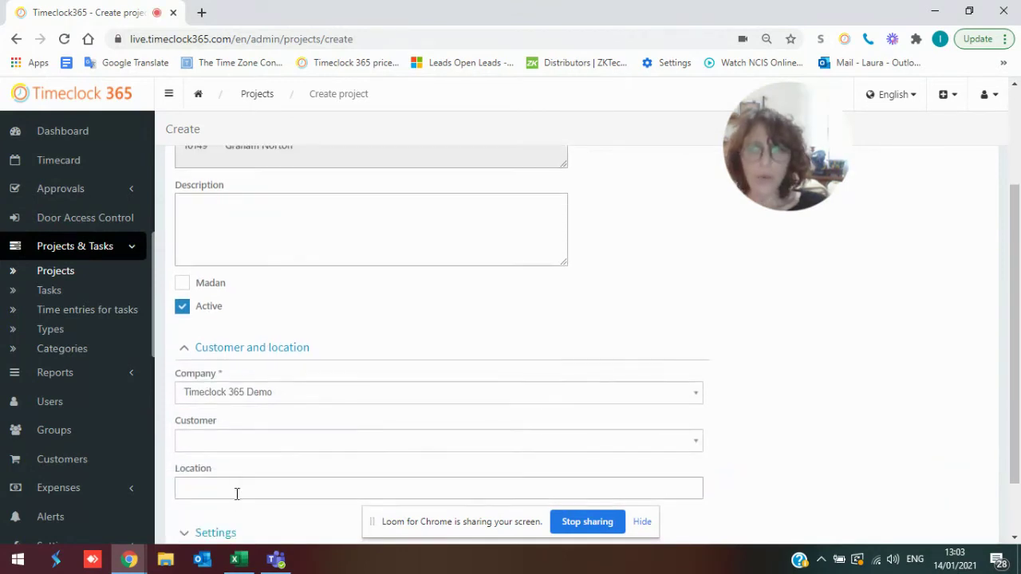
{"action": "left_click", "coordinate": [249, 440]}
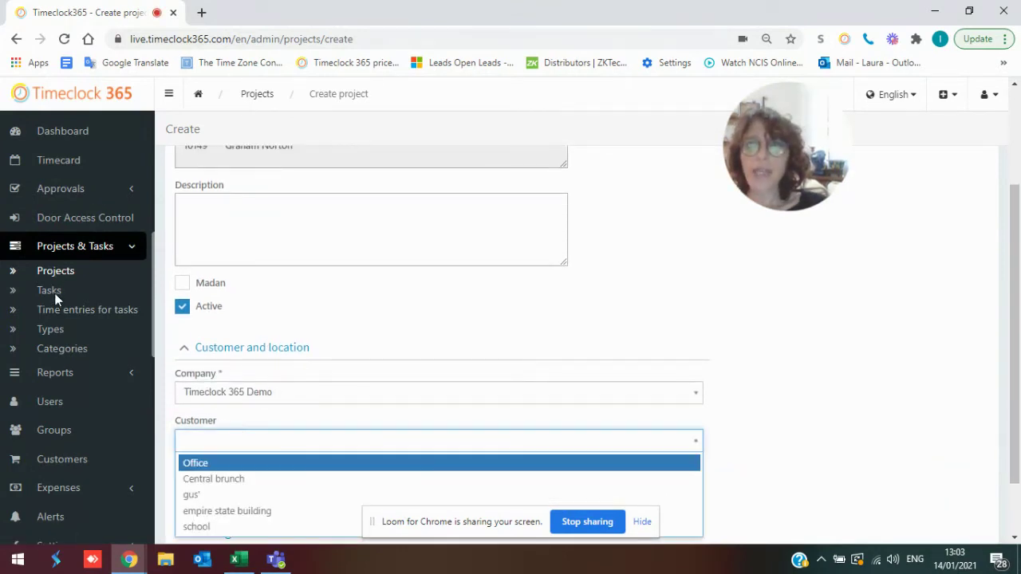
{"action": "left_click", "coordinate": [107, 274]}
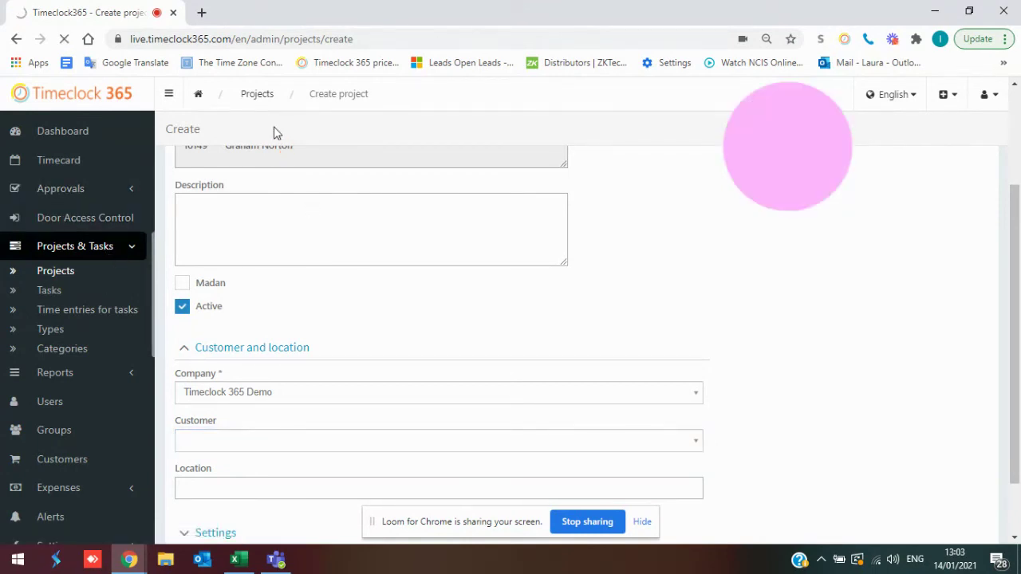
- Start a new task and look through the projects it can belong to
{"action": "left_click", "coordinate": [214, 141]}
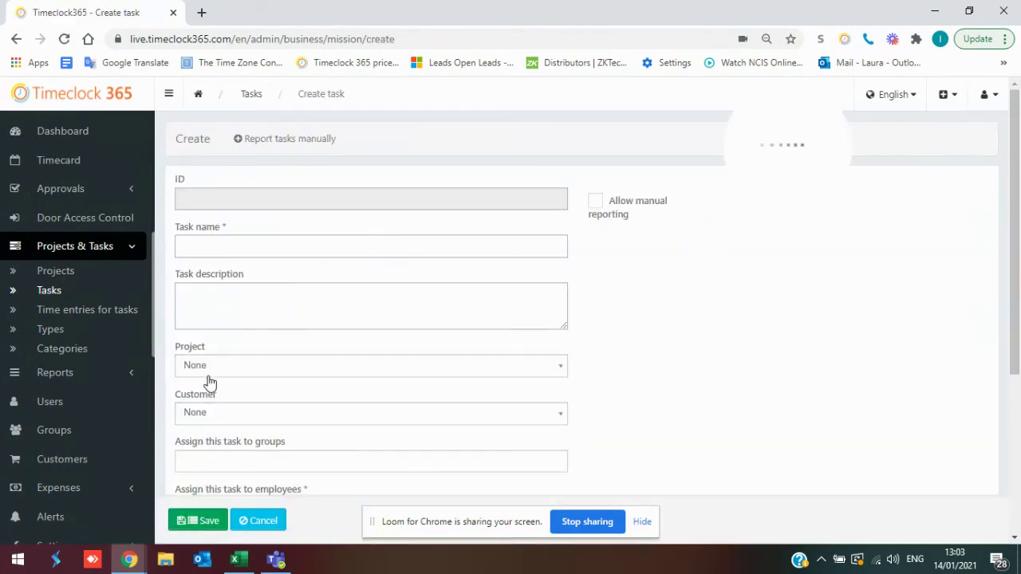
{"action": "left_click", "coordinate": [212, 369]}
{"action": "scroll", "coordinate": [513, 366], "scroll_direction": "down", "scroll_amount": 2}
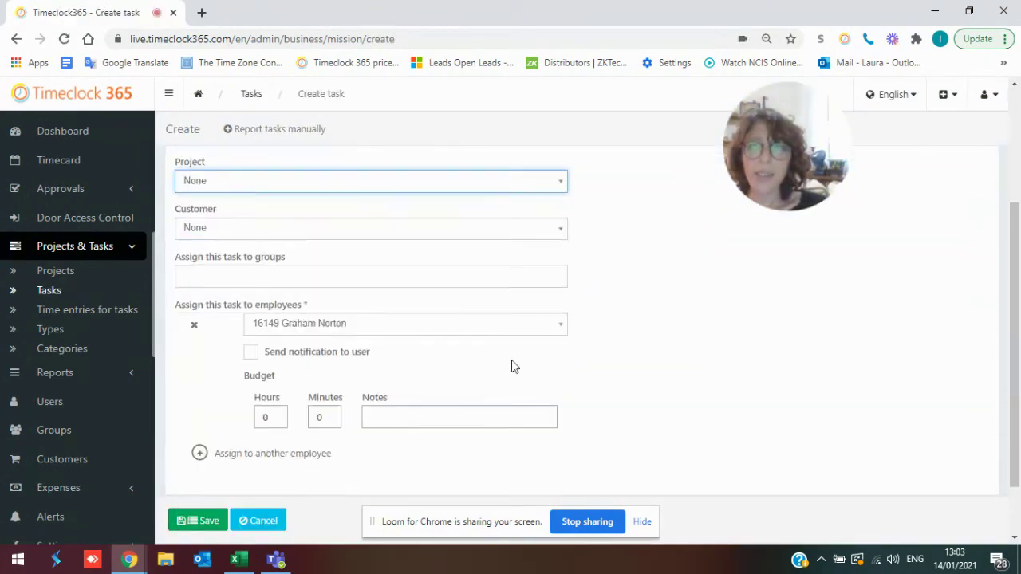
{"action": "scroll", "coordinate": [513, 366], "scroll_direction": "down", "scroll_amount": 1}
- Check the task's groups dropdown without picking any, then go back to Dashboard
{"action": "left_click", "coordinate": [337, 232]}
{"action": "left_click", "coordinate": [734, 263]}
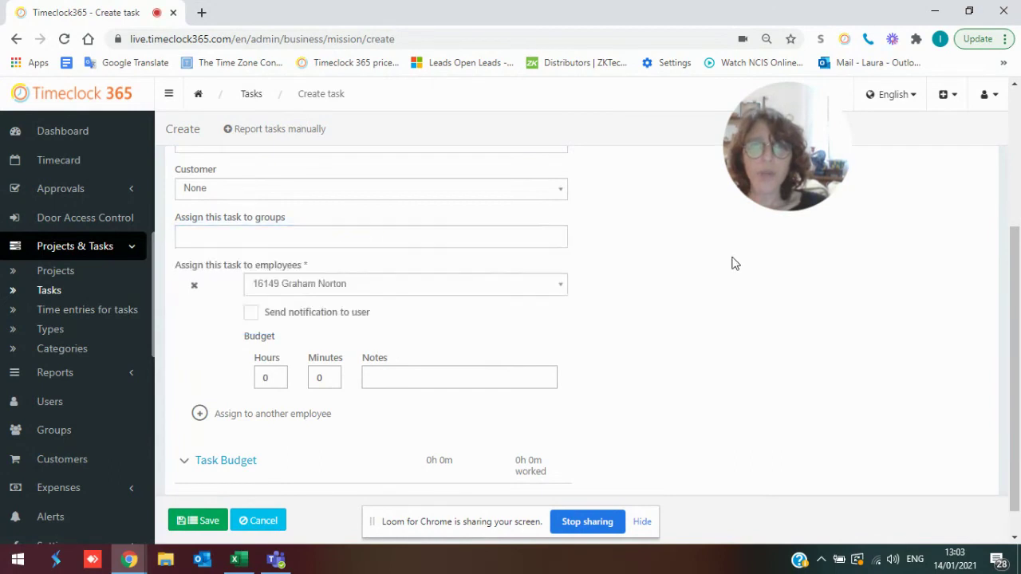
{"action": "scroll", "coordinate": [460, 359], "scroll_direction": "down", "scroll_amount": 1}
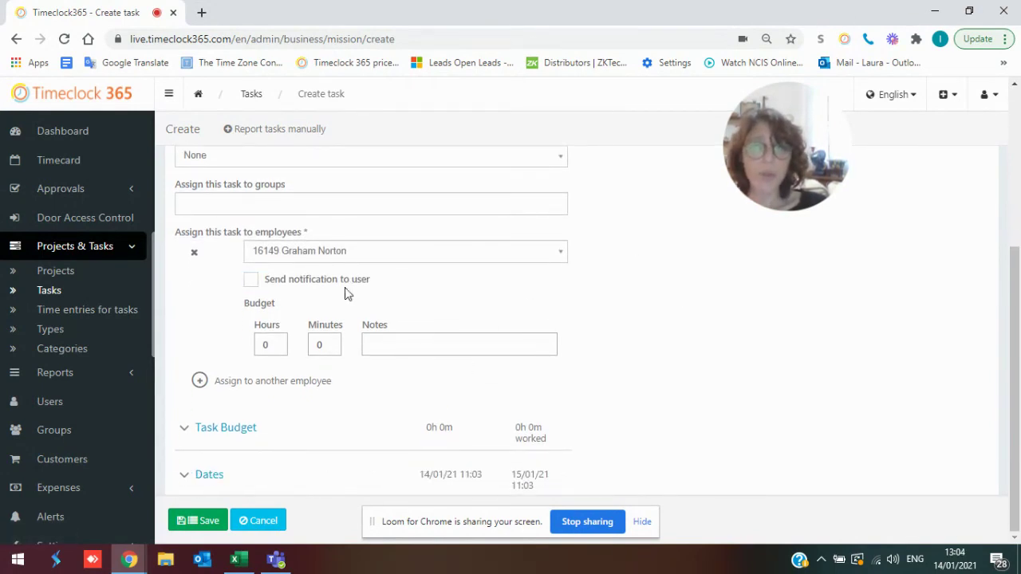
{"action": "left_click", "coordinate": [36, 132]}
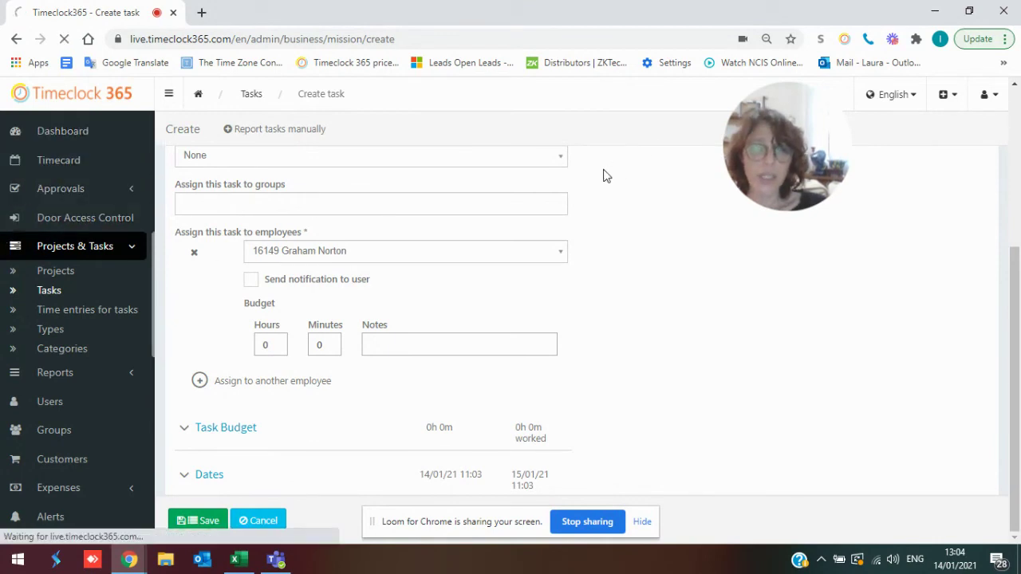